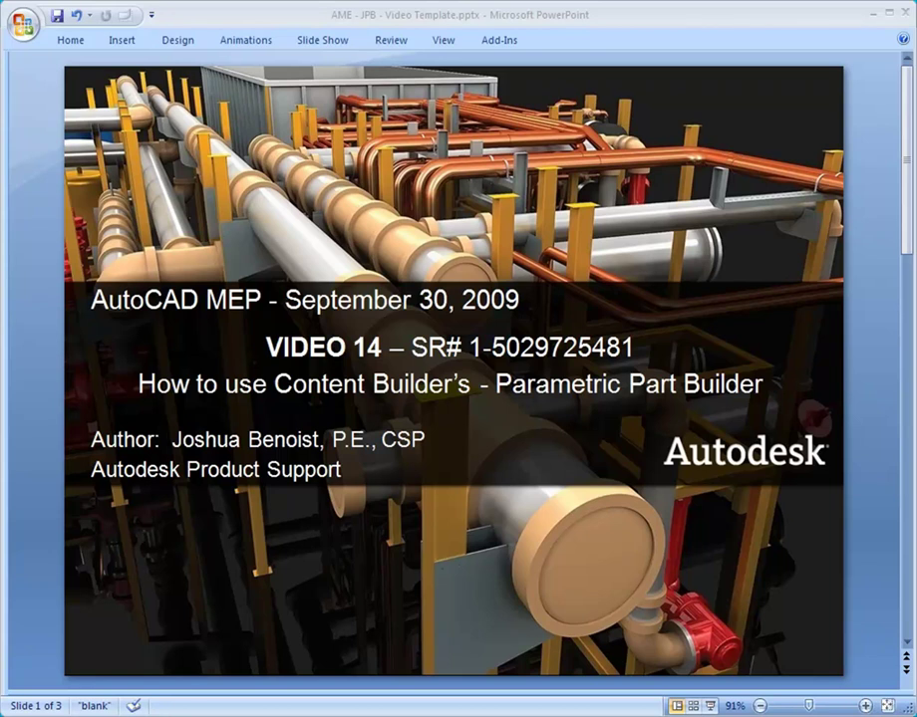
- Switch to AutoCAD MEP, end the object isolation, and hide the contents of Bottom Plane and Middle Plane - Centr Frt Extr
left_click(907, 551)
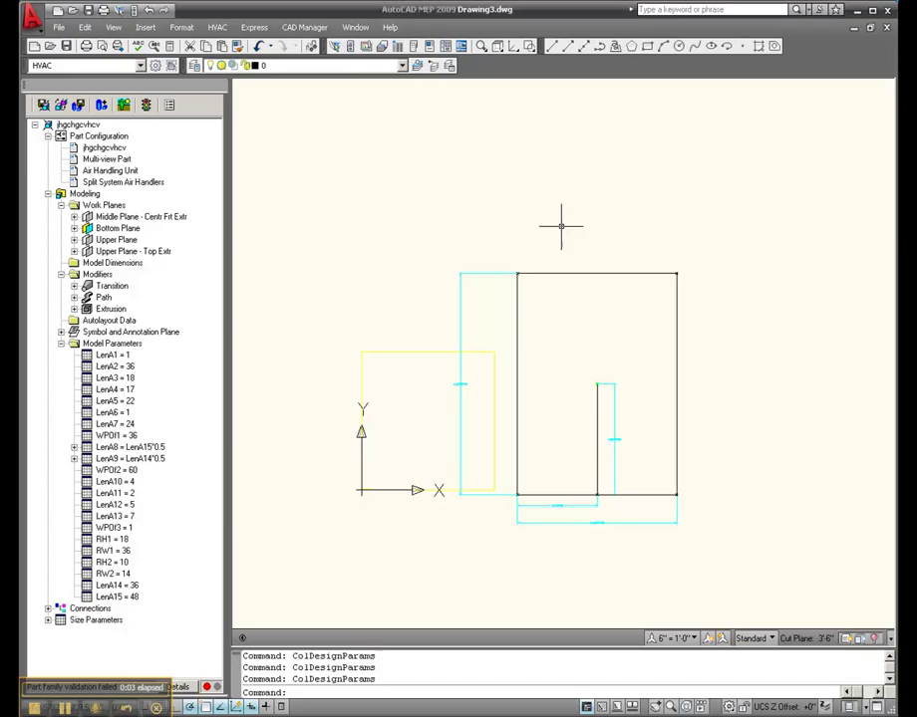
right_click(114, 232)
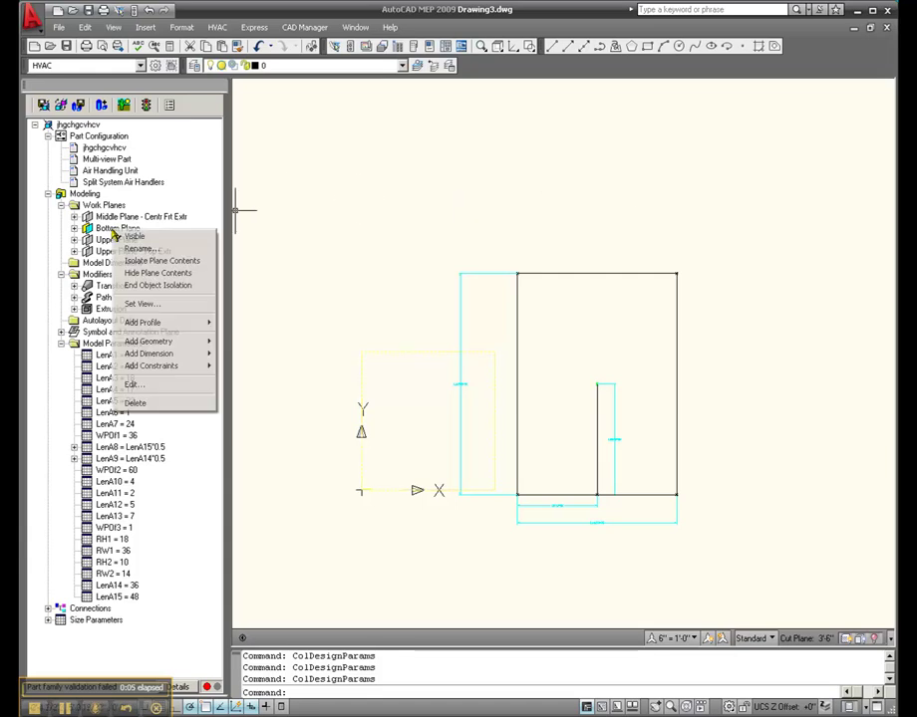
left_click(142, 287)
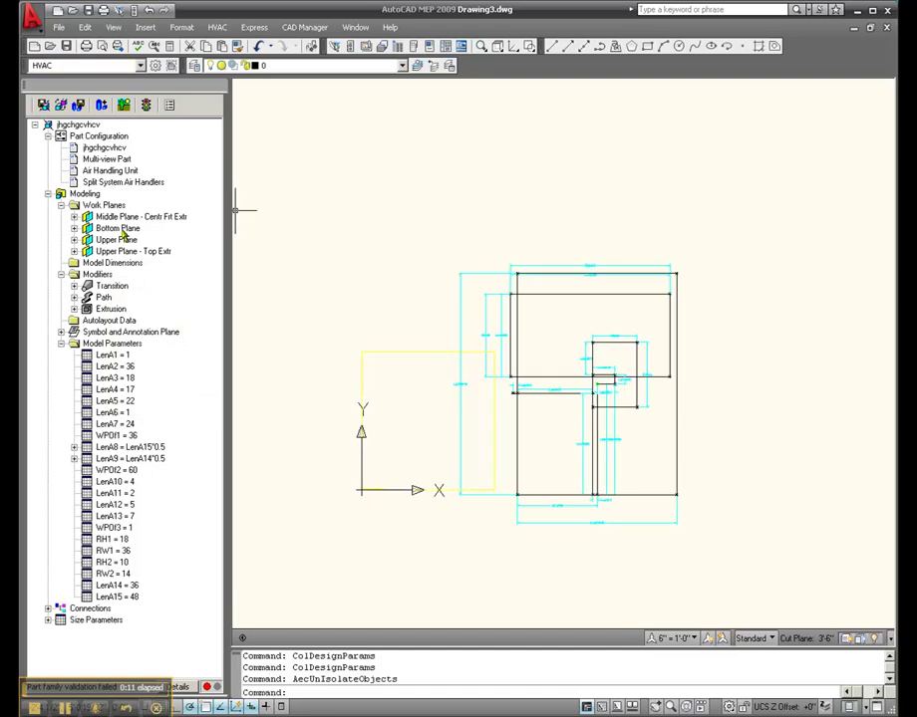
right_click(123, 230)
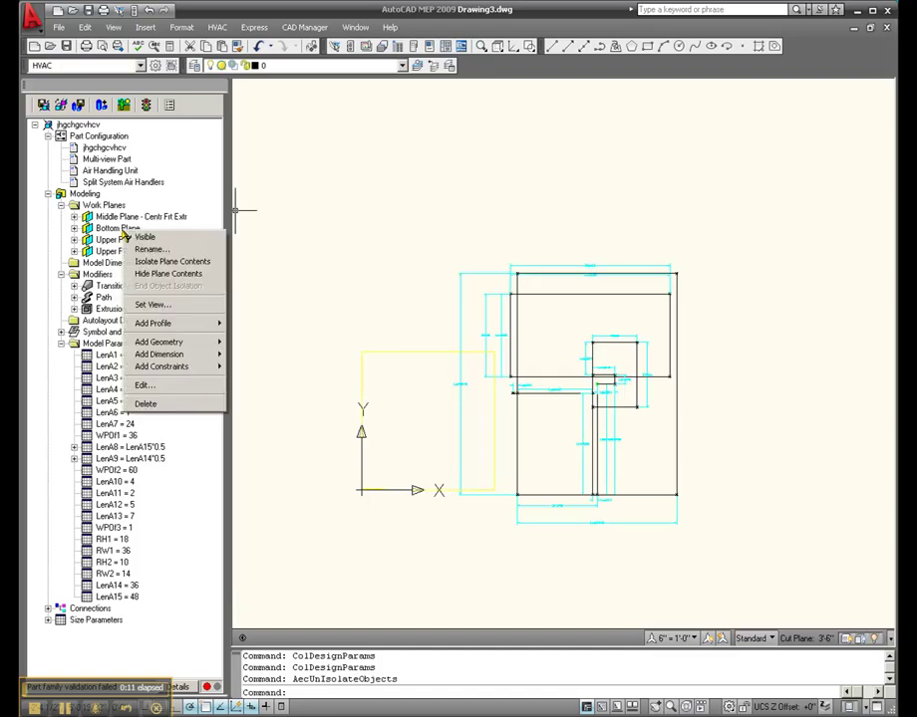
left_click(158, 274)
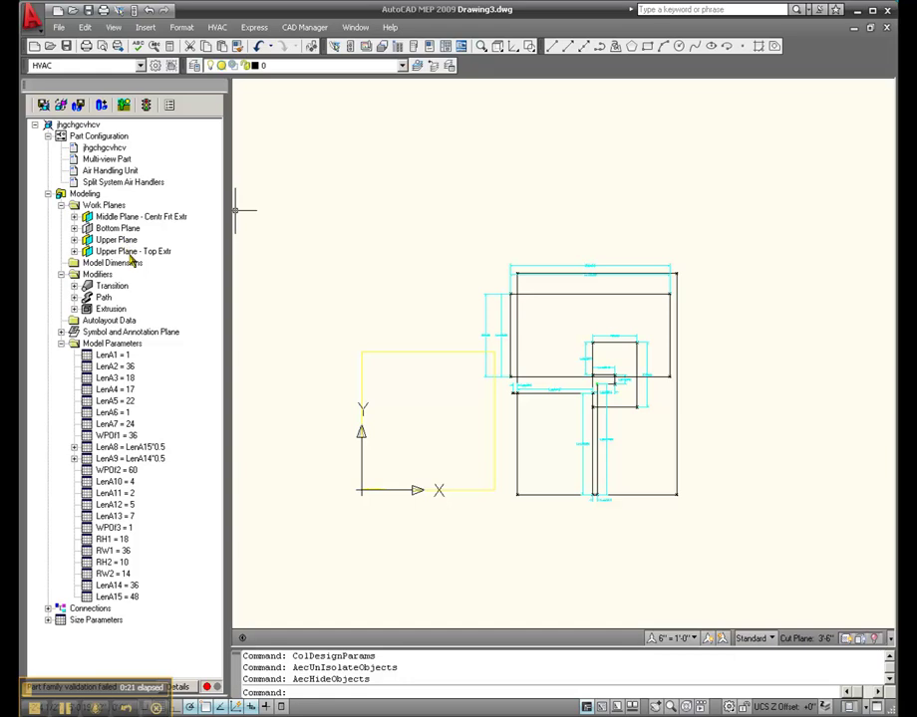
right_click(126, 220)
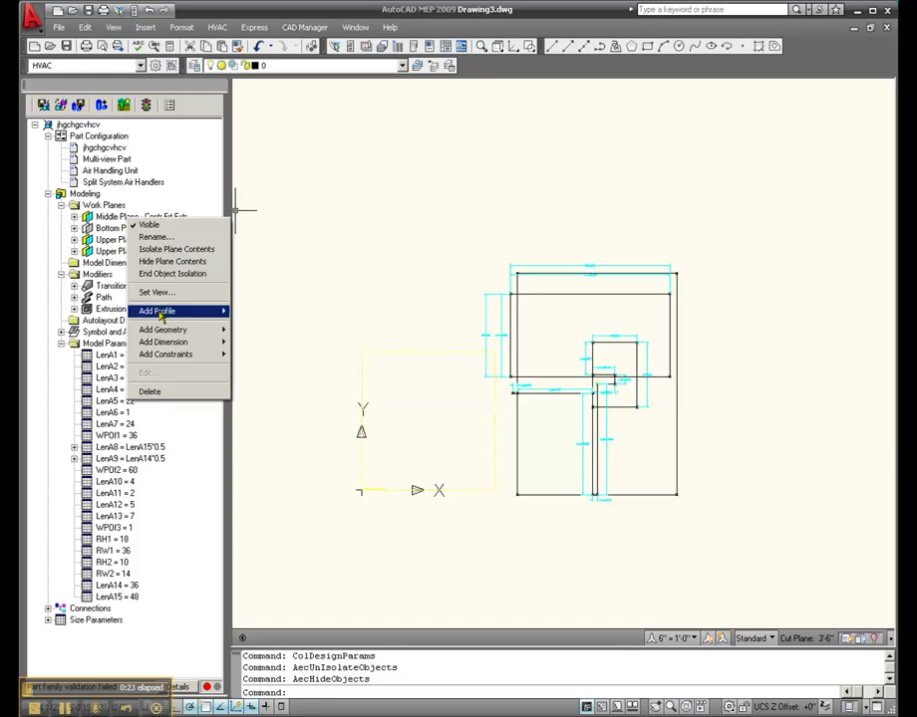
left_click(165, 263)
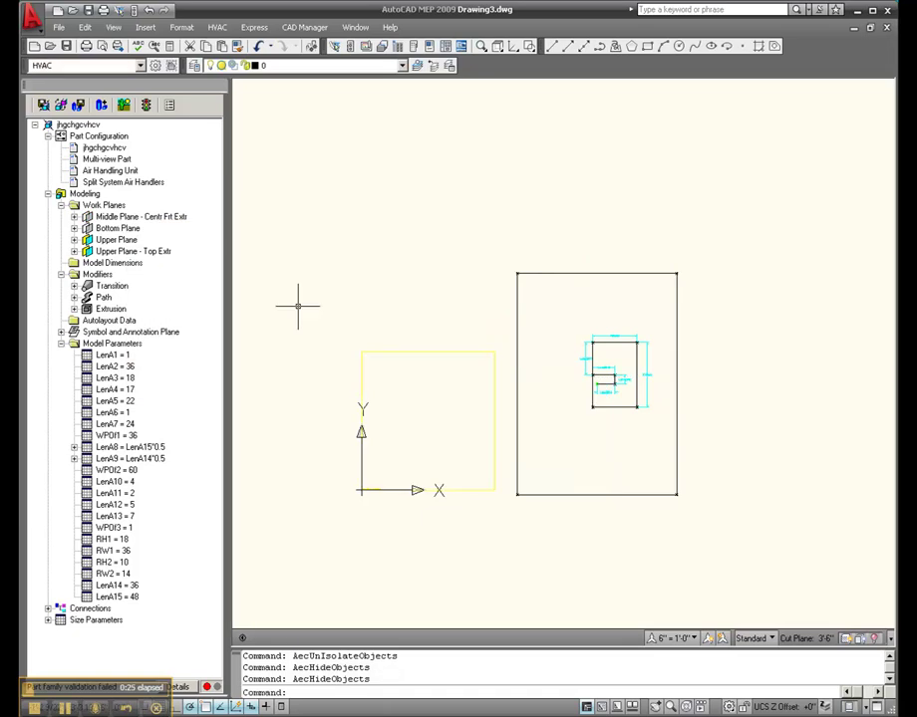
- Open the model parameters for editing with the small rectangular connector profile's dimensions in view
scroll(705, 380, "up", 3)
scroll(707, 376, "up", 2)
scroll(398, 441, "up", 2)
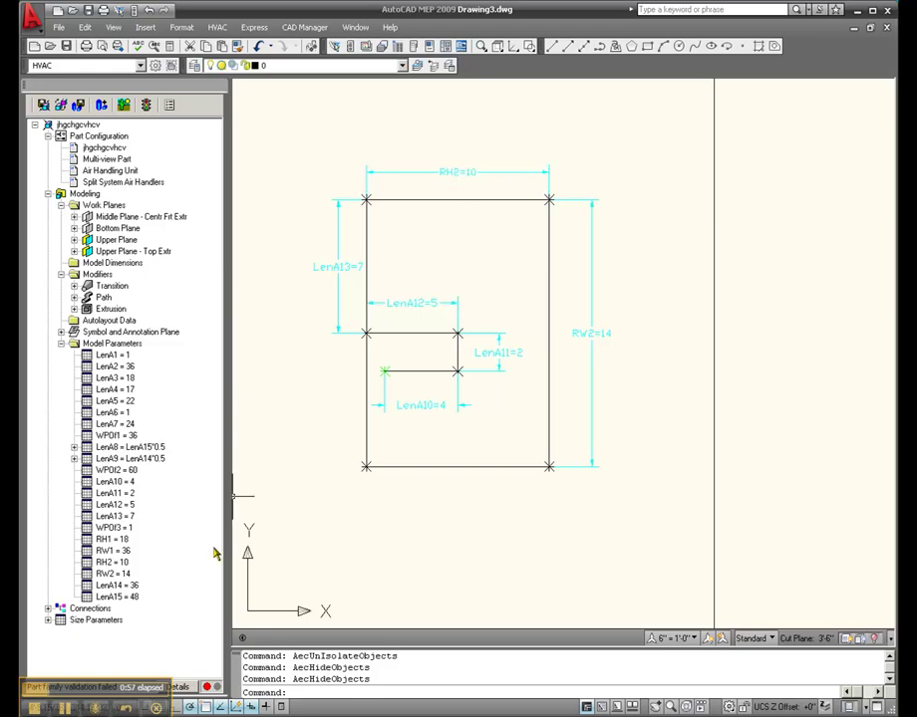
double_click(110, 575)
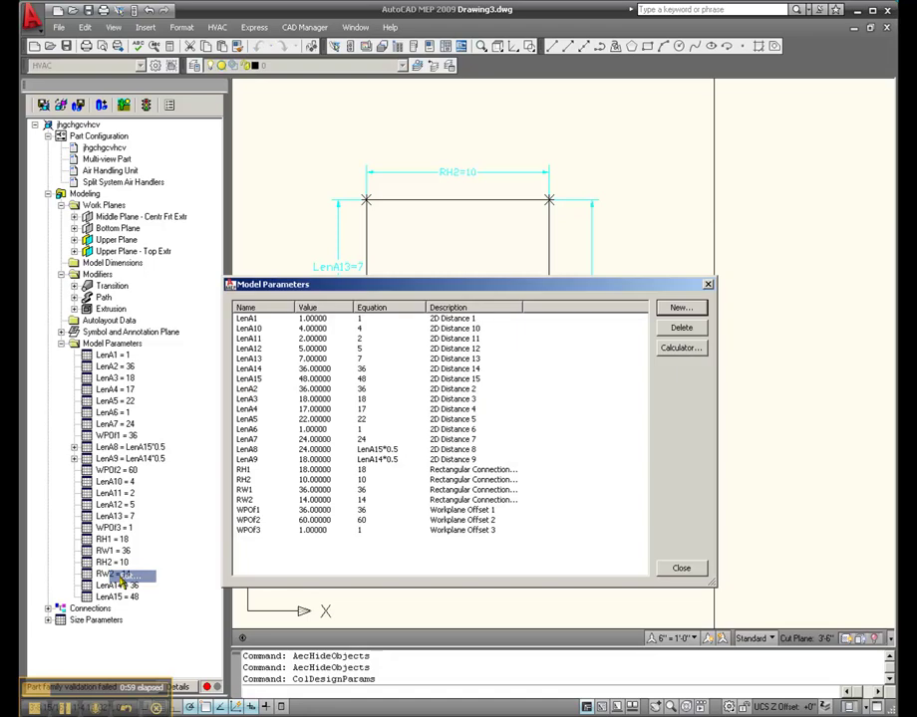
left_click(253, 489)
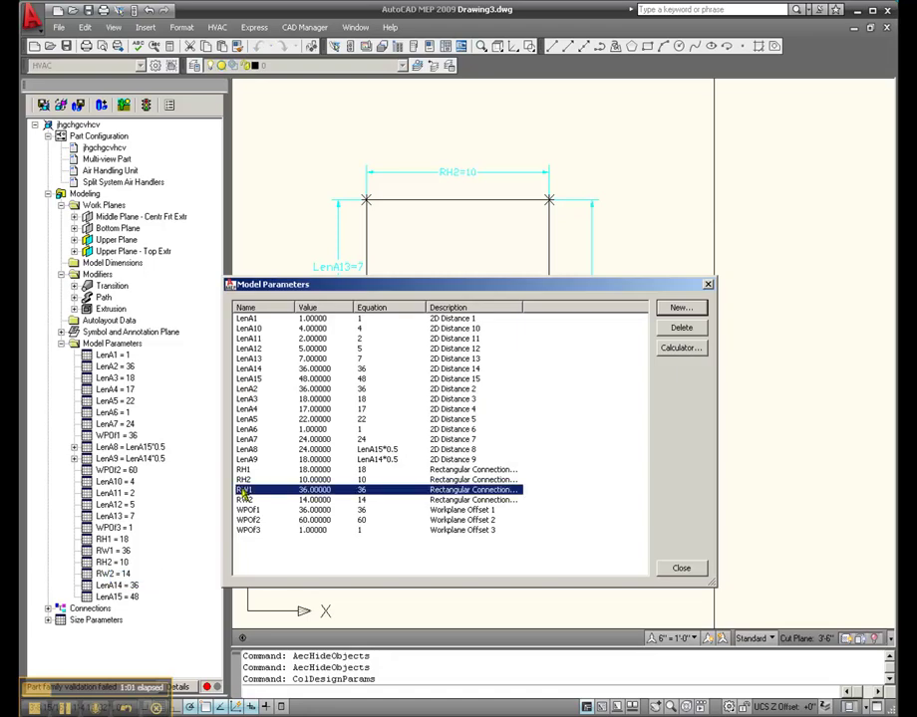
left_click(679, 348)
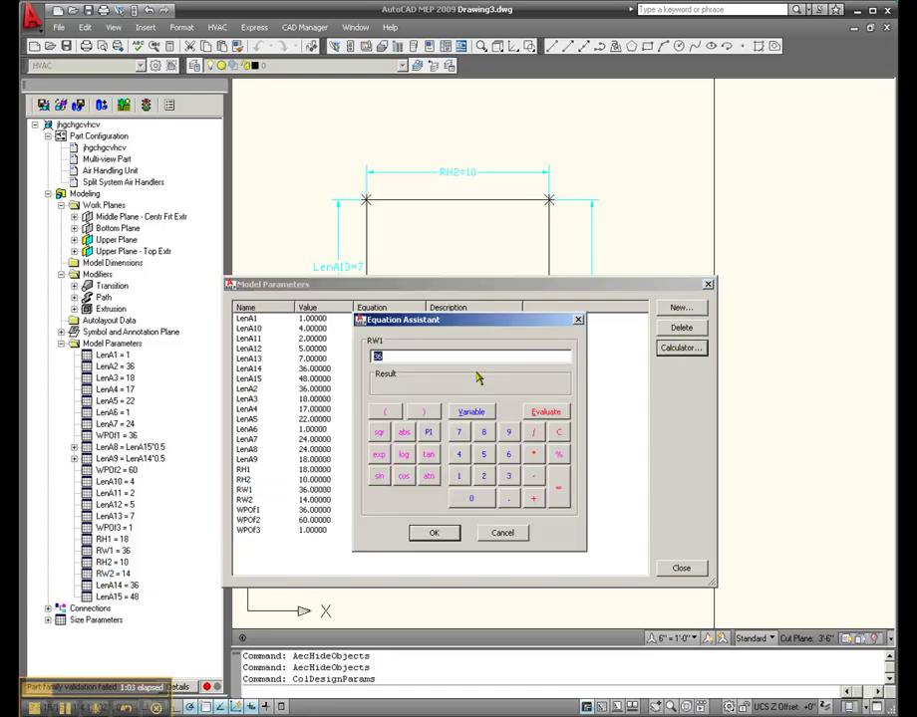
left_click(474, 412)
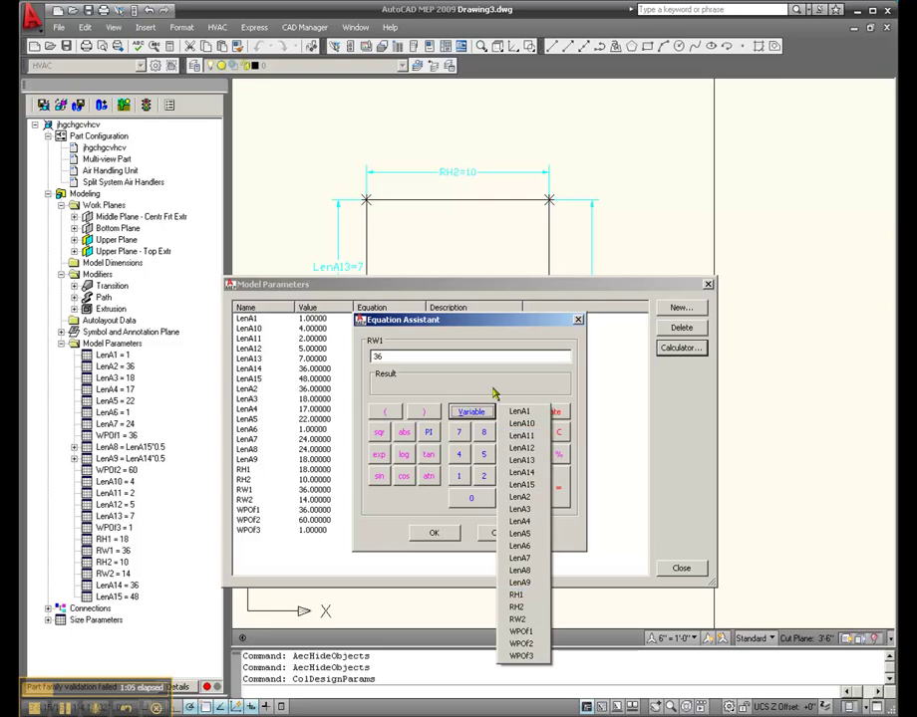
left_click(488, 389)
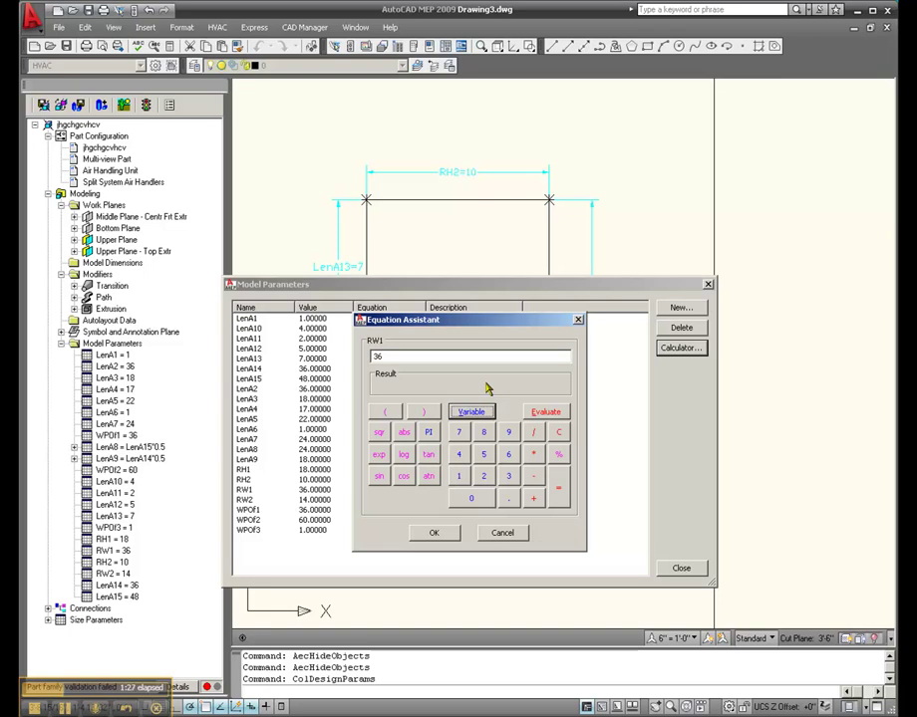
left_click(501, 532)
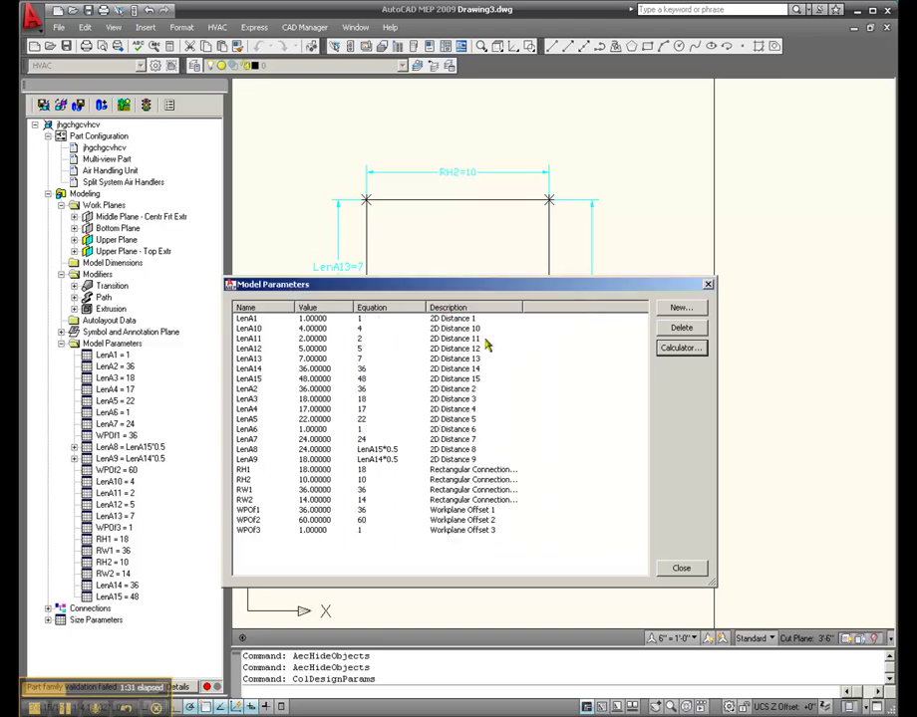
- Set the equation of model parameter LenA12 to RH2*0.5 with the equation calculator
mouse_move(475, 285)
left_mouse_down()
mouse_move(536, 303)
mouse_move(839, 288)
mouse_move(852, 321)
left_mouse_up()
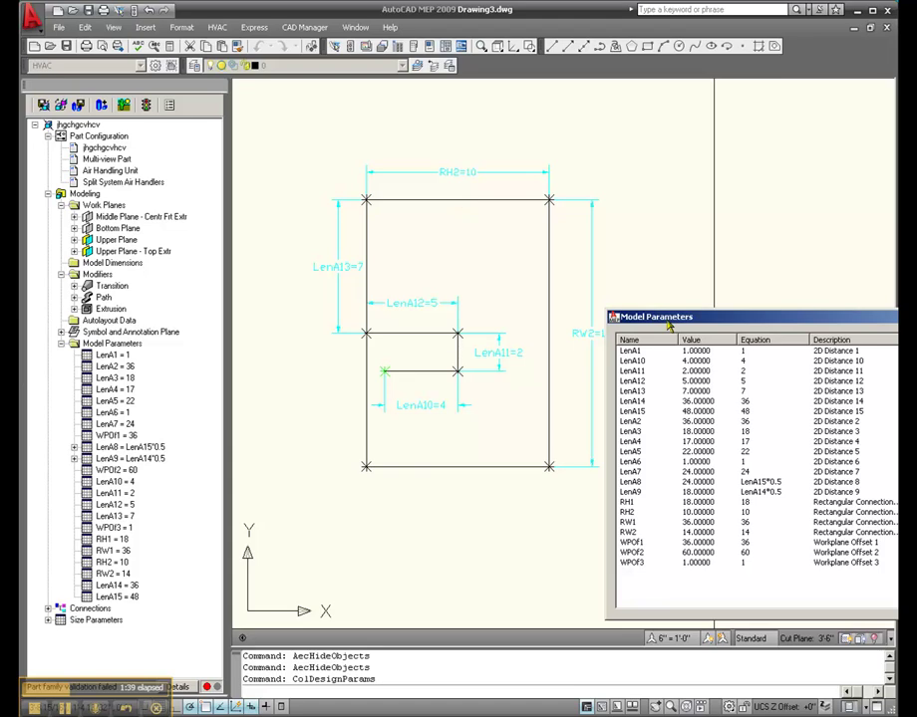
left_click_drag(670, 319, 452, 368)
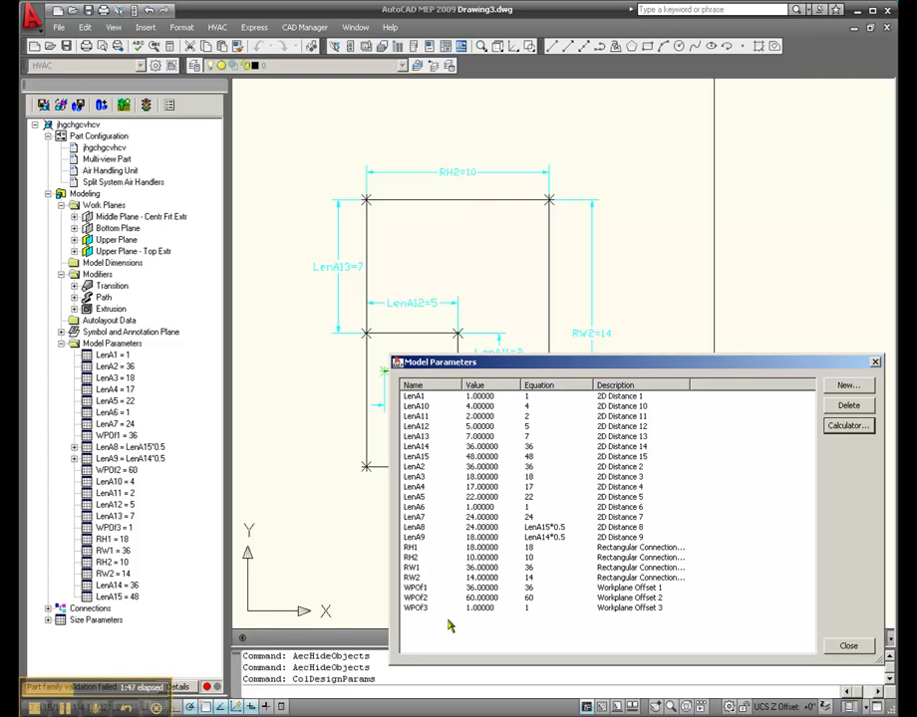
left_click(433, 430)
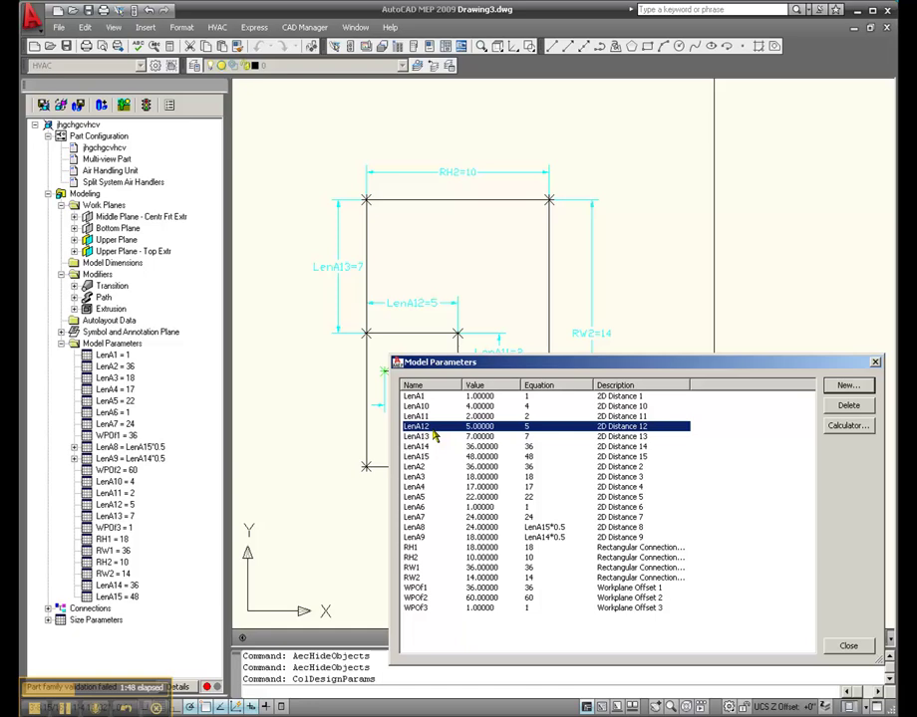
left_click(842, 425)
left_click(636, 490)
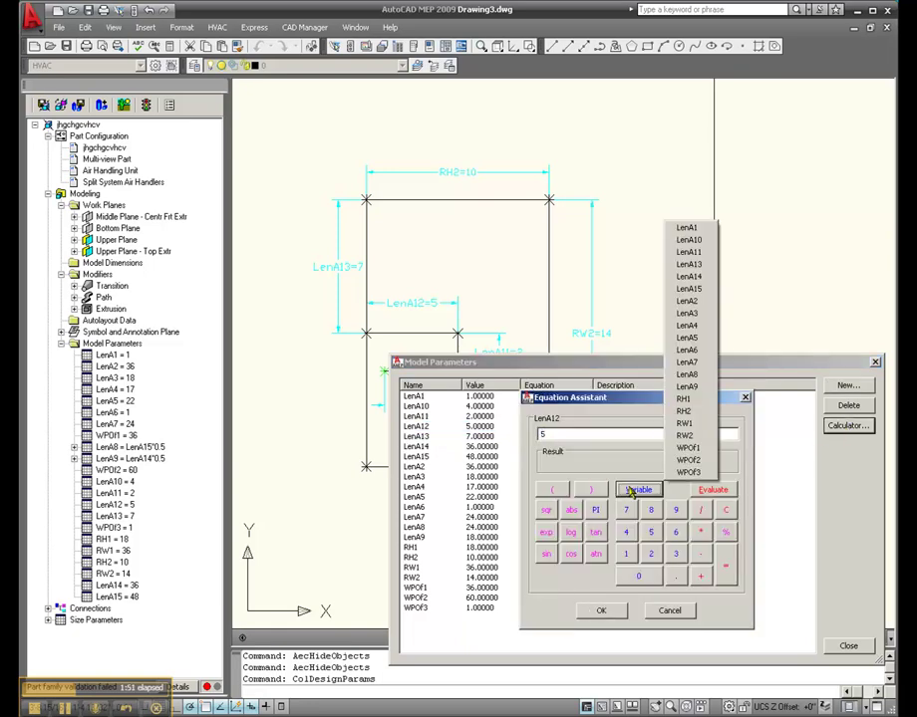
left_click(696, 414)
left_click(701, 532)
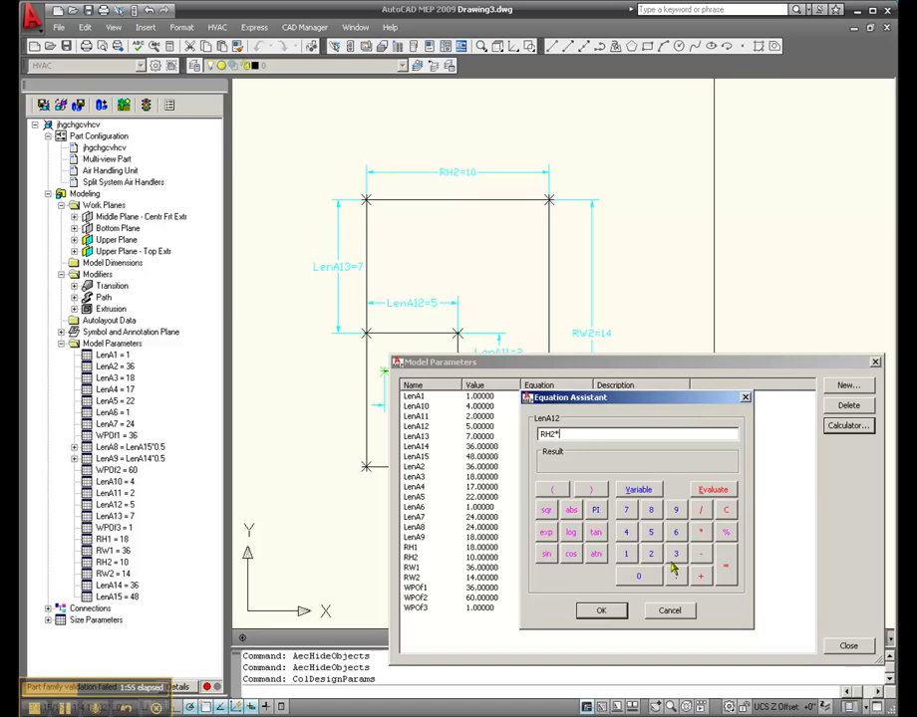
left_click(639, 576)
left_click(675, 576)
left_click(650, 532)
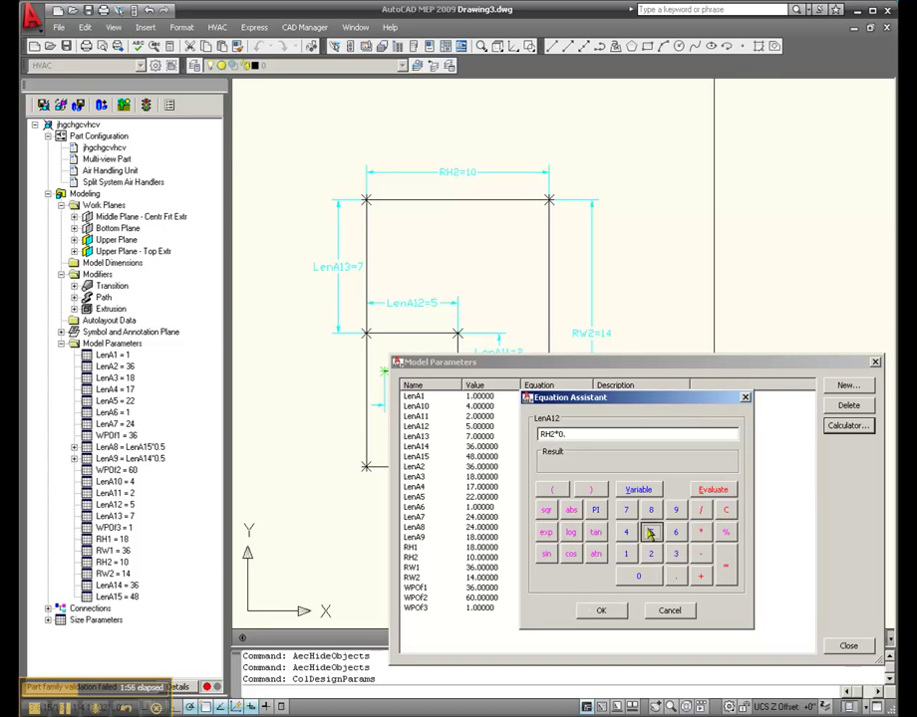
left_click(603, 612)
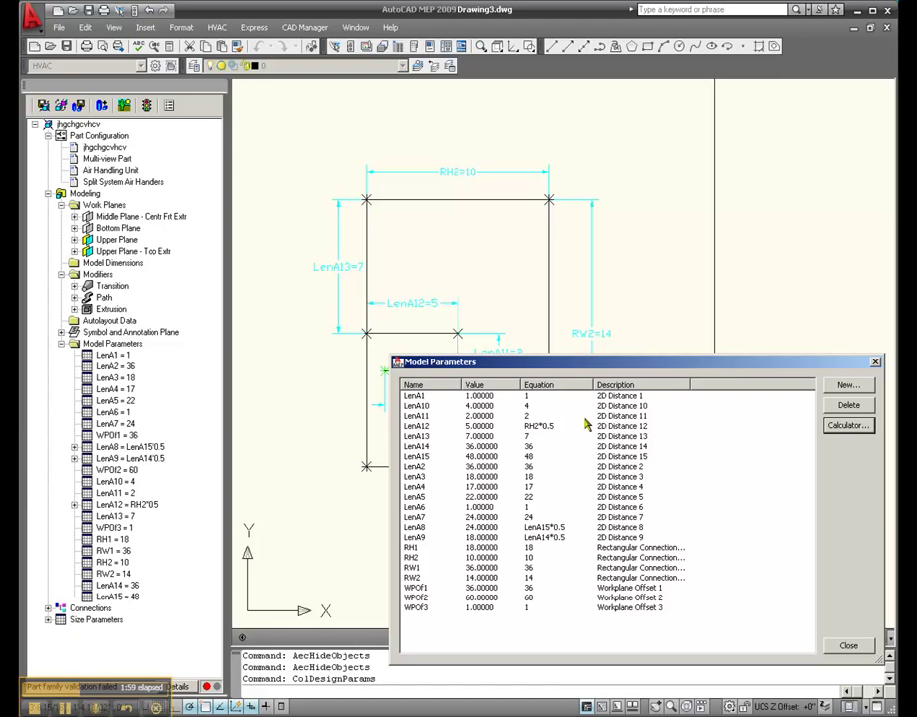
- Set the equation of model parameter LenA13 to RW2*0.5 with the equation calculator
left_click_drag(585, 369, 471, 509)
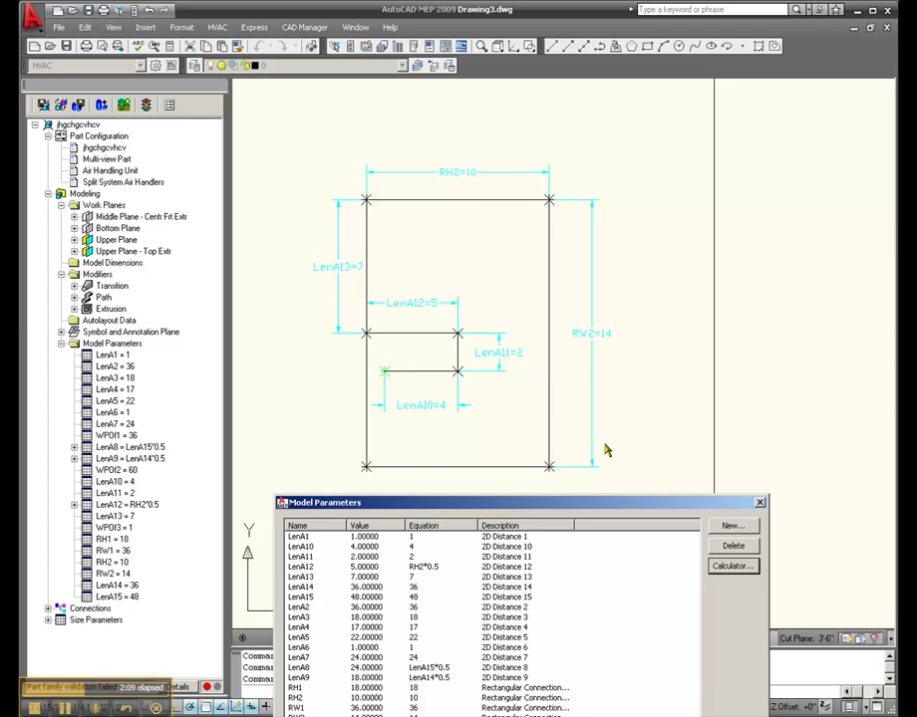
left_click_drag(619, 509, 675, 303)
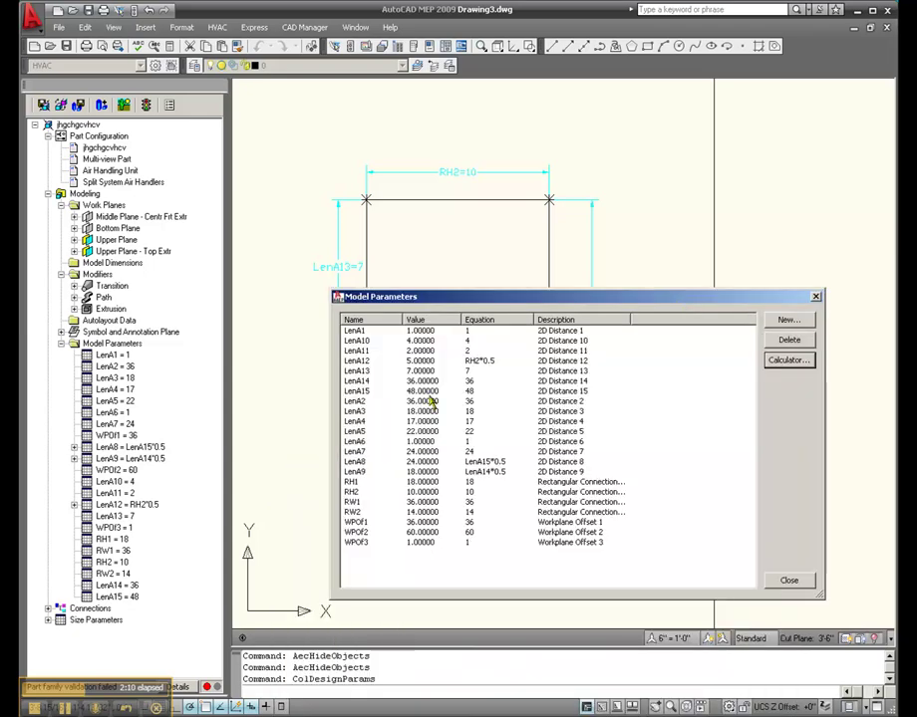
left_click(358, 371)
left_click(786, 360)
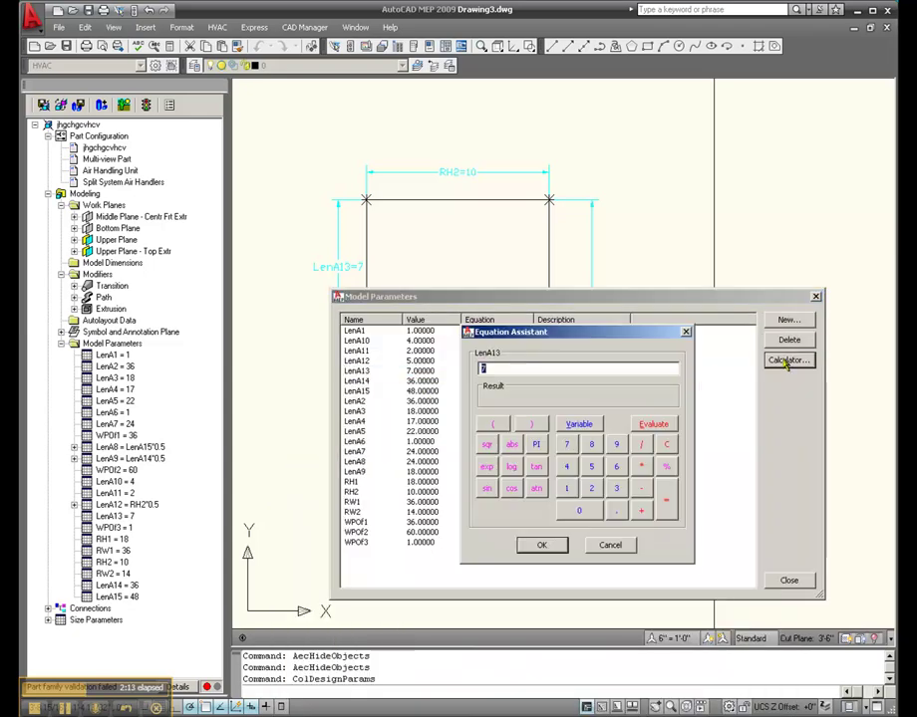
left_click(578, 424)
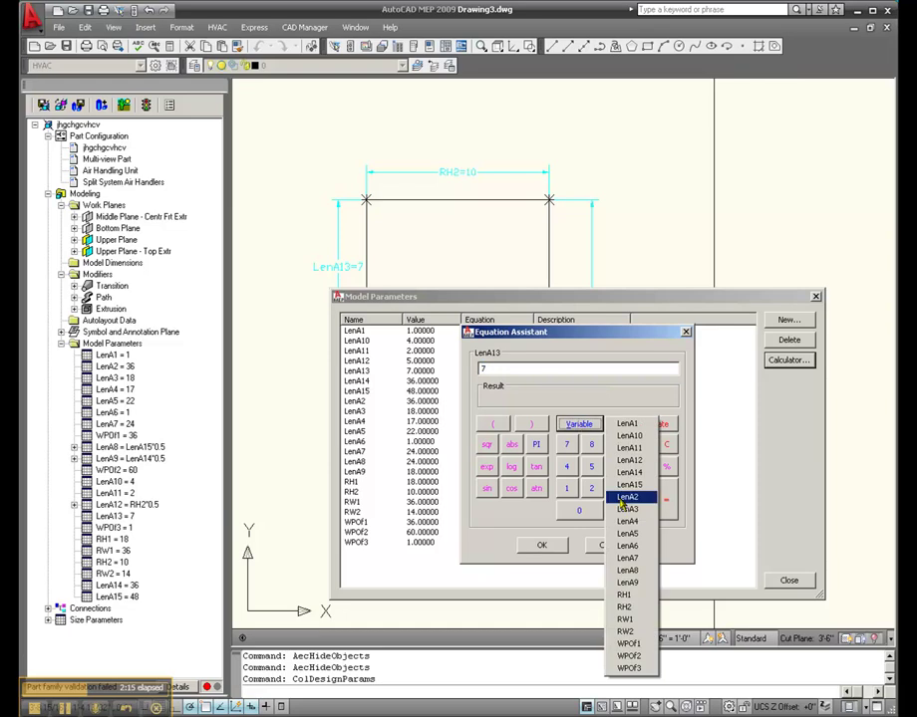
left_click(626, 632)
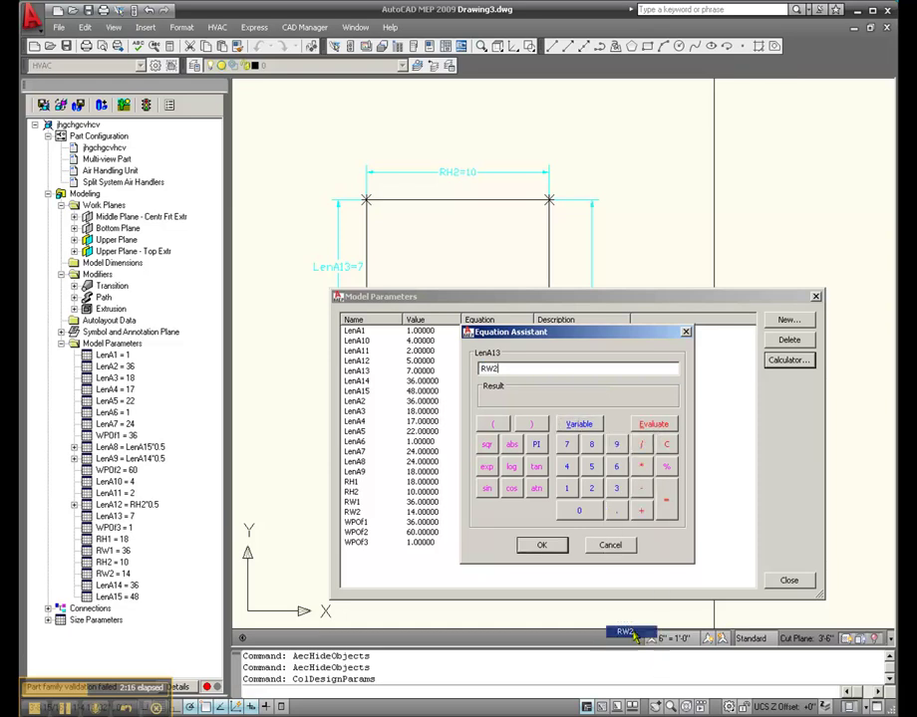
left_click(640, 467)
left_click(596, 512)
left_click(612, 512)
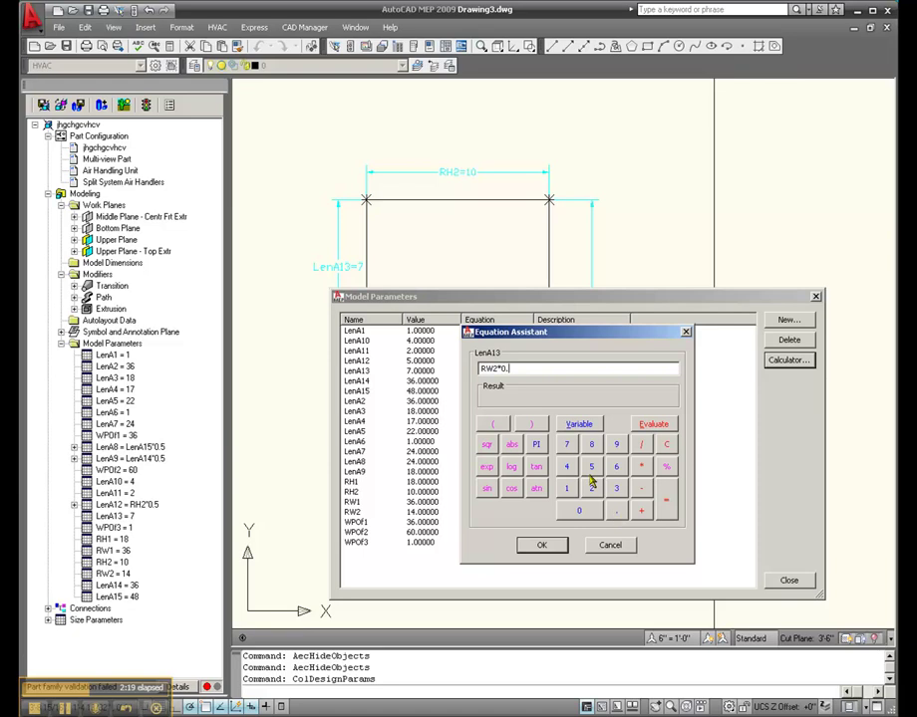
left_click(542, 545)
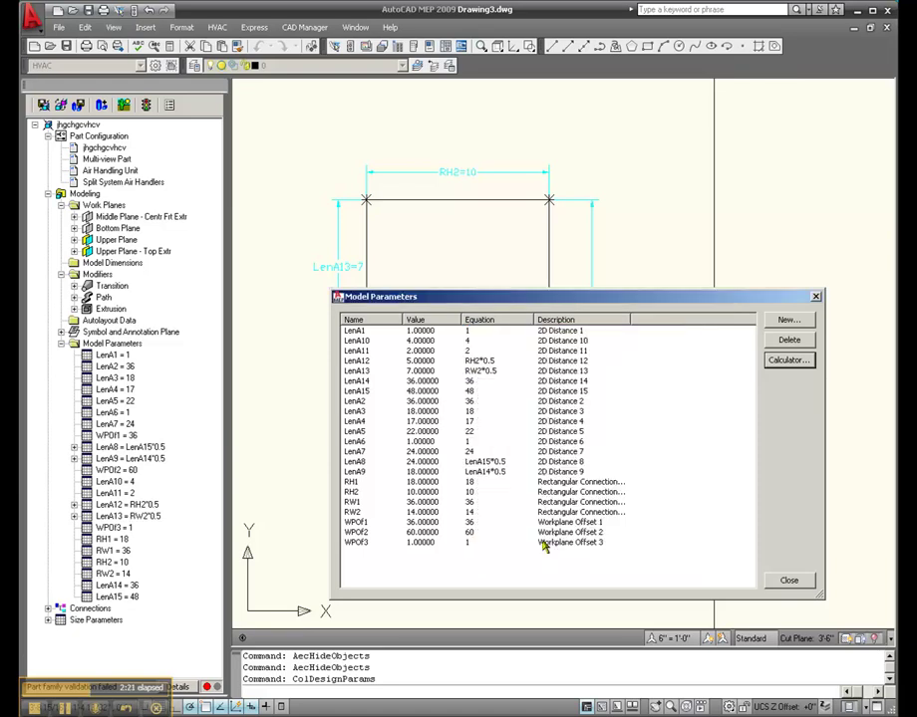
- Check the LenA12 and LenA13 equations against the connector profile's dimensions and close the model parameters
mouse_move(491, 300)
left_mouse_down()
mouse_move(785, 200)
mouse_move(761, 196)
left_mouse_up()
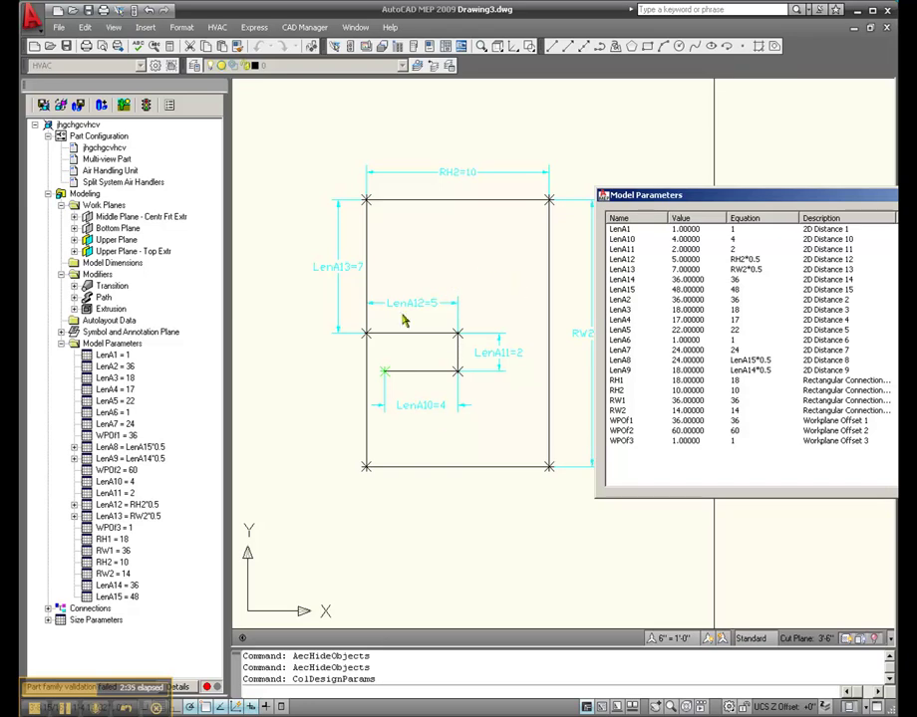
left_click_drag(719, 201, 498, 200)
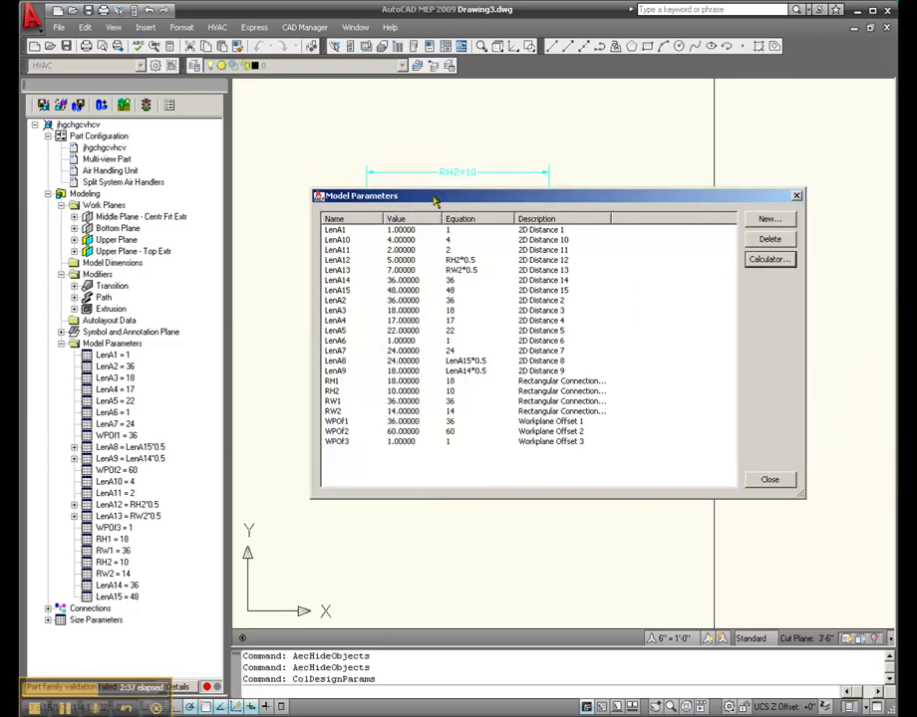
left_click(774, 480)
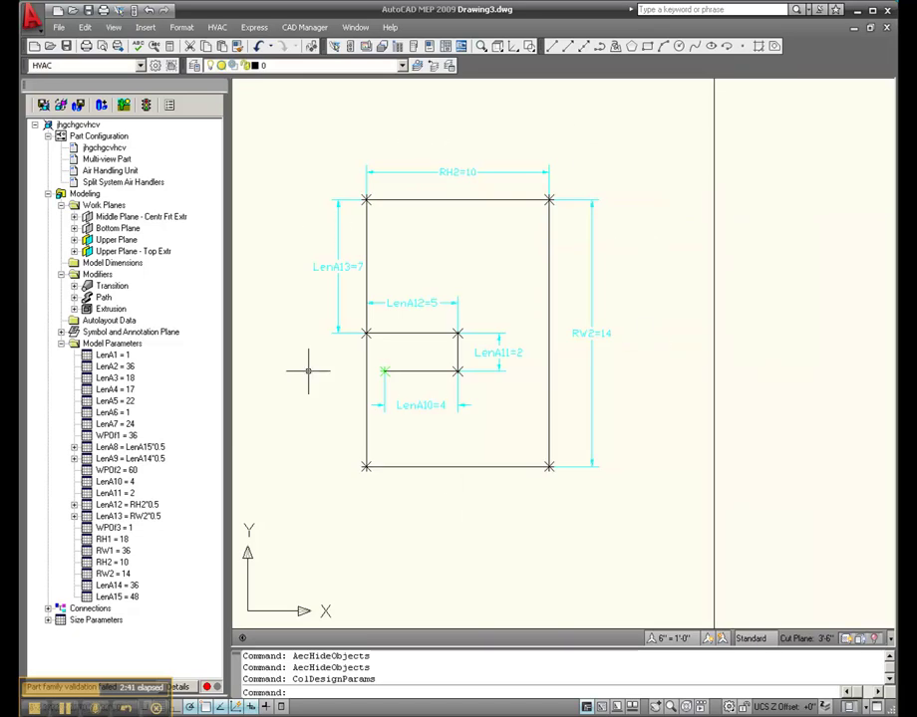
- End the object isolation and hide the contents of Upper Plane and Upper Plane - Top Extr
scroll(668, 293, "down", 4)
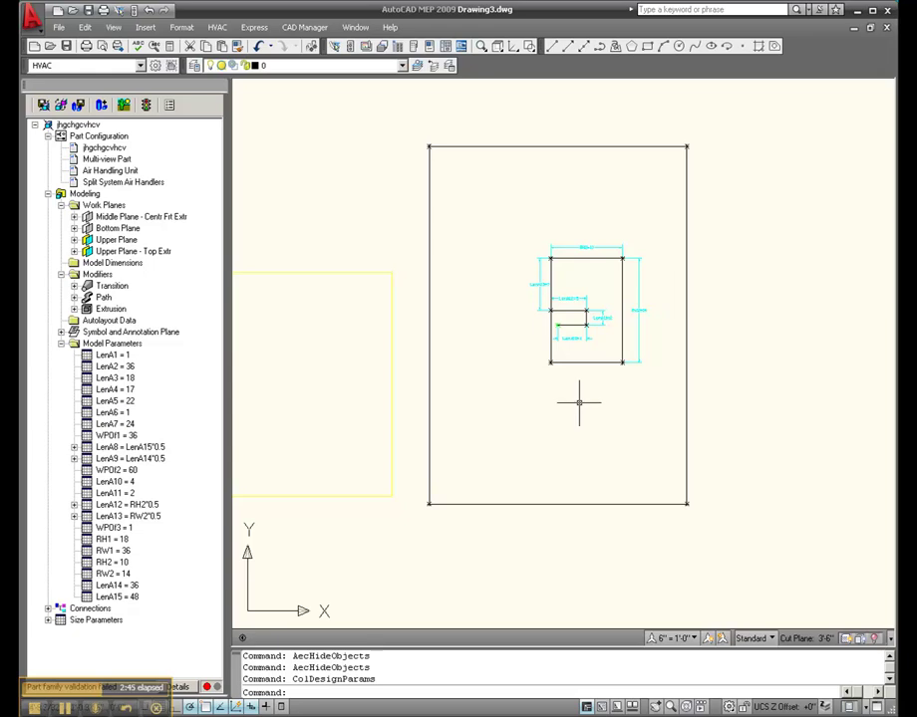
right_click(119, 243)
left_click(179, 297)
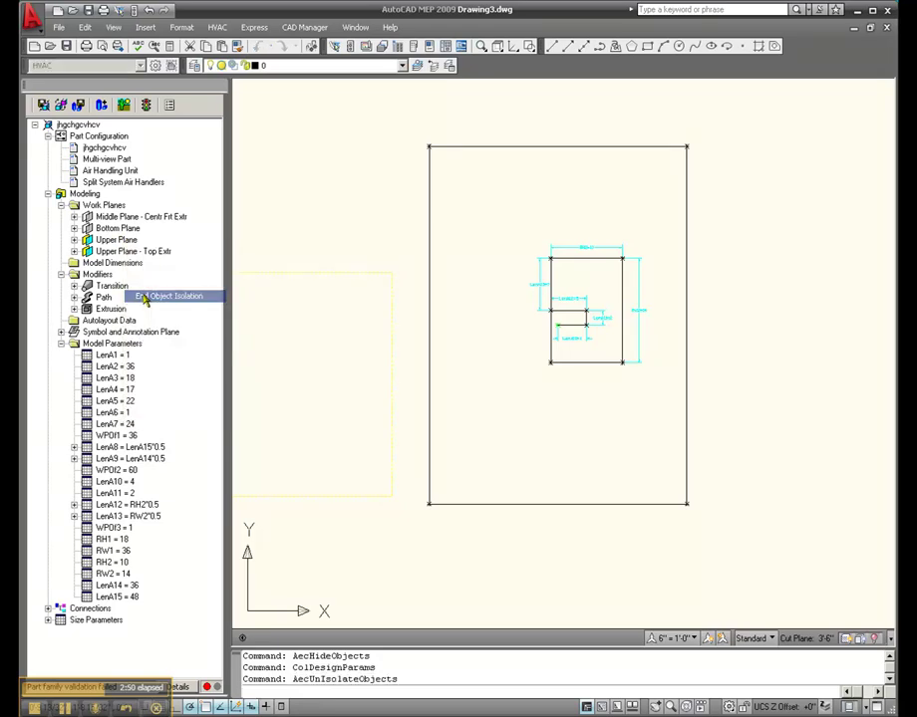
right_click(118, 243)
left_click(138, 283)
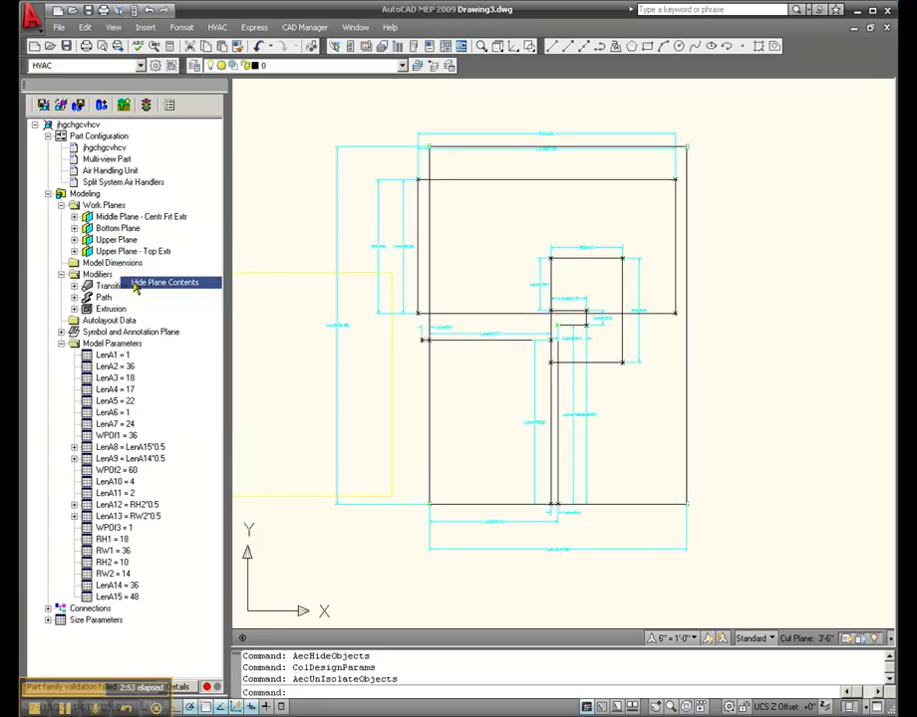
right_click(120, 250)
left_click(139, 291)
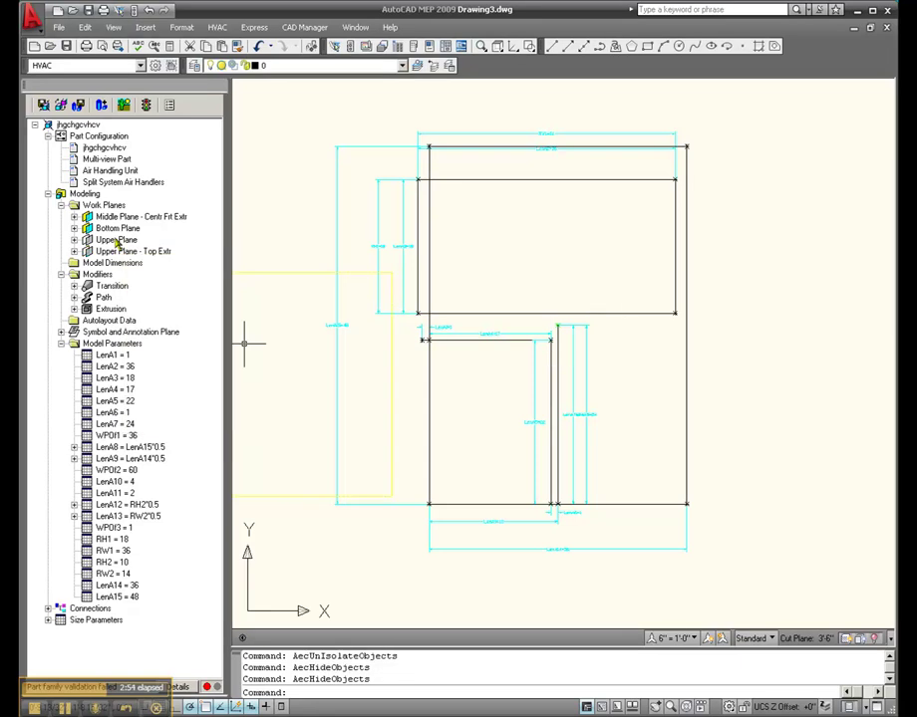
- Hide the contents of Bottom Plane, leaving the Middle Plane connector profile and its offset geometry in view
right_click(118, 231)
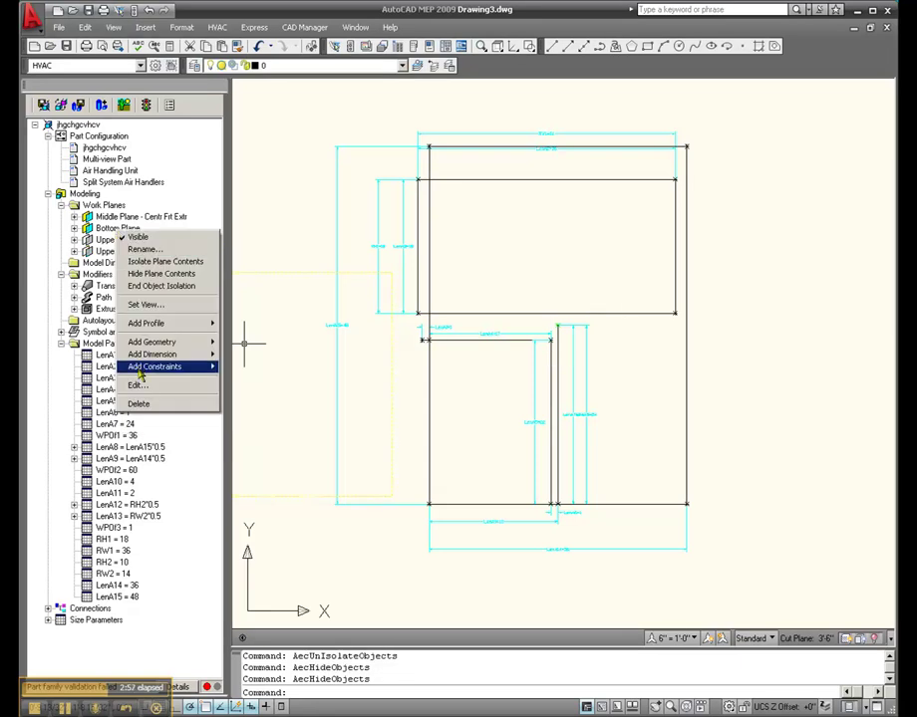
left_click(149, 274)
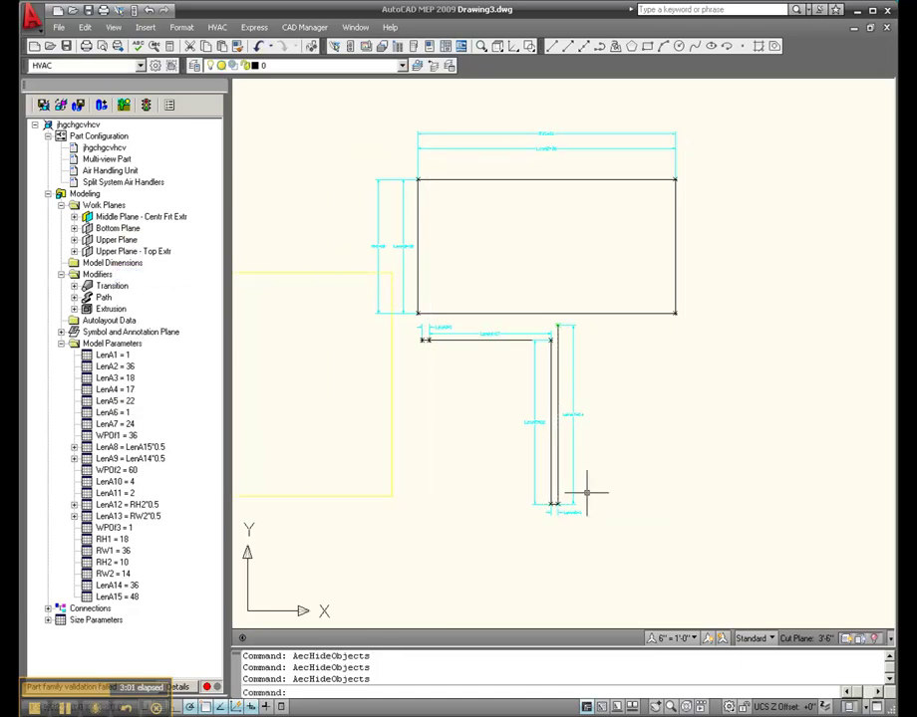
scroll(501, 124, "up", 2)
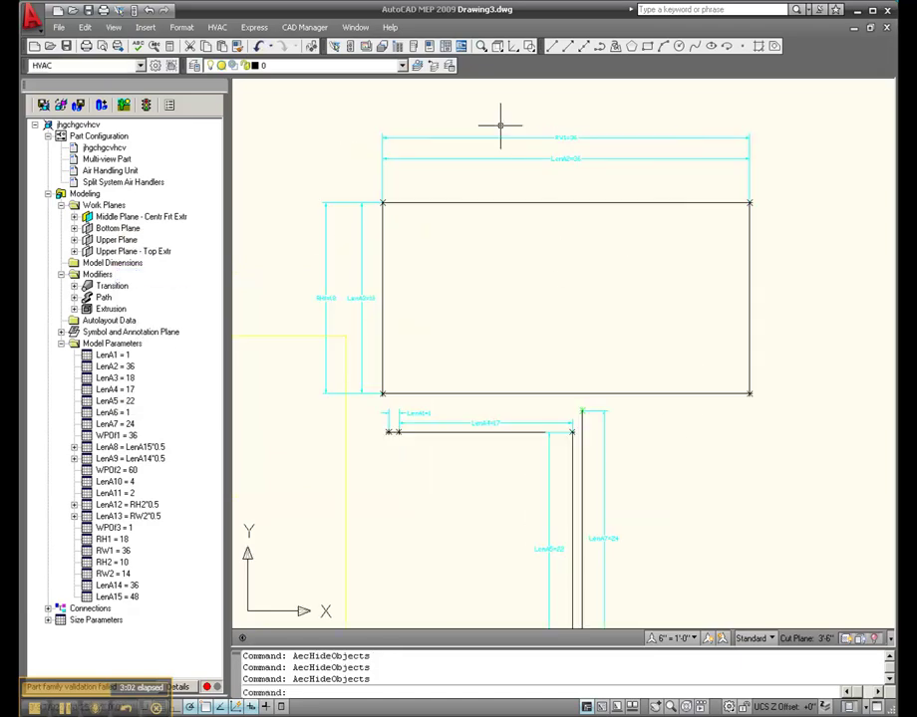
scroll(500, 125, "up", 2)
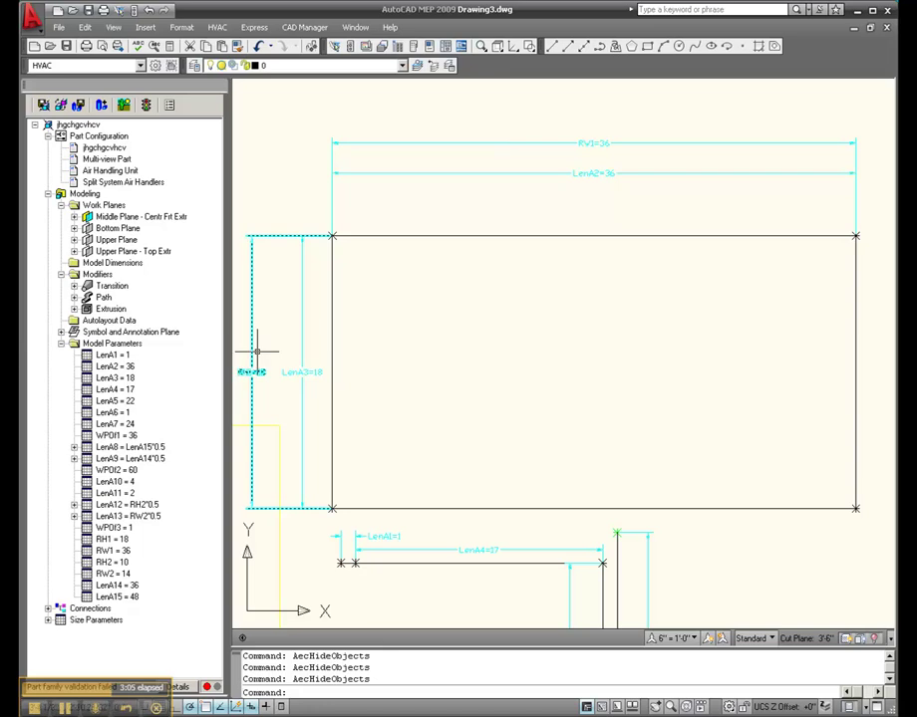
- Set the equation of model parameter LenA3 to RH1 with the equation calculator and close the model parameters
scroll(610, 377, "down", 2)
scroll(391, 347, "up", 2)
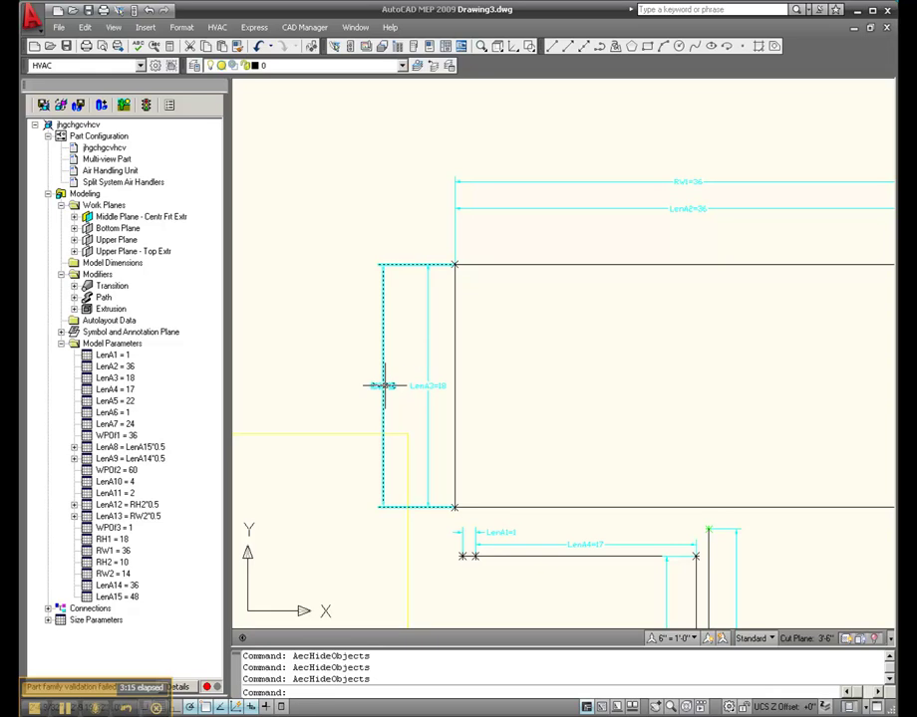
scroll(388, 359, "up", 5)
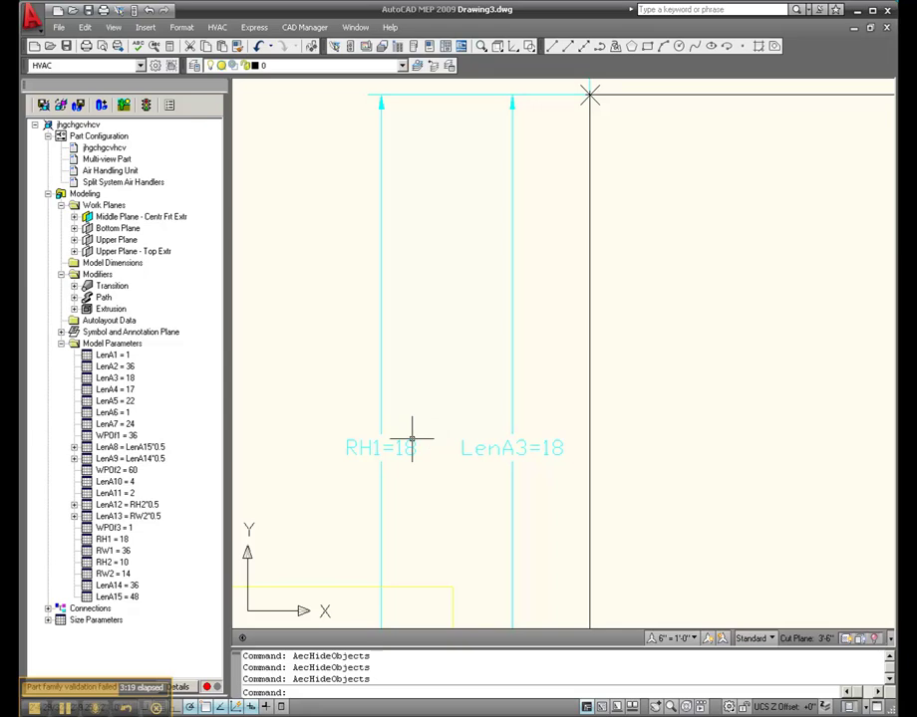
right_click(104, 390)
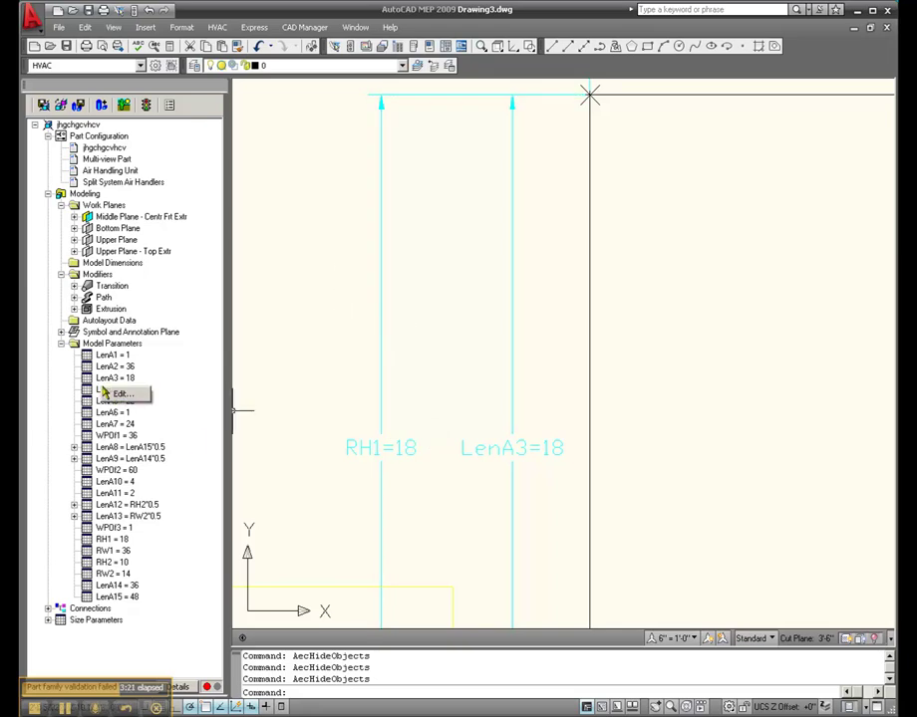
left_click(111, 393)
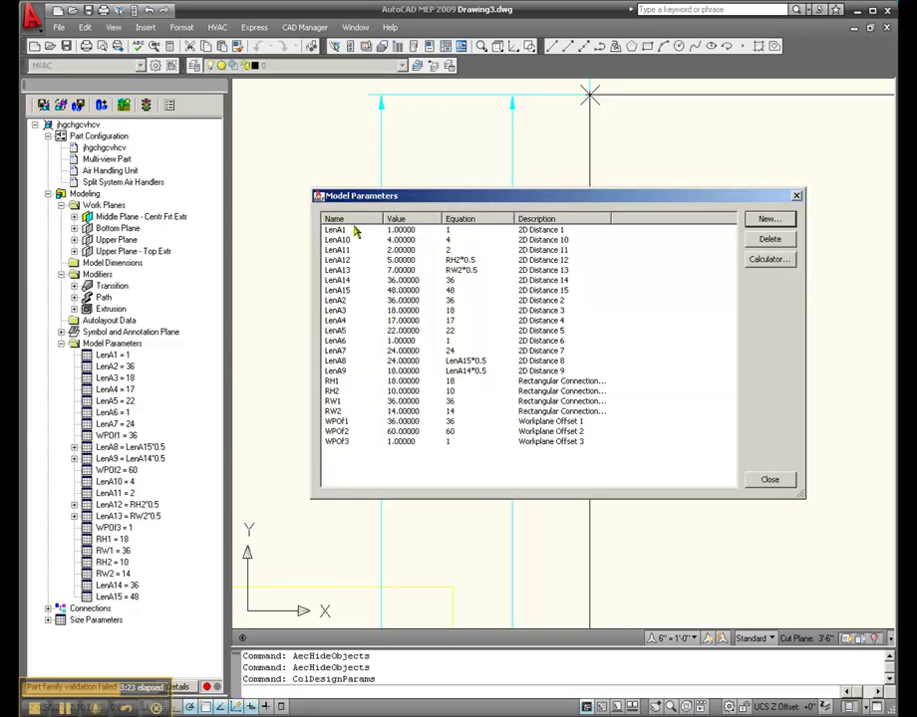
left_click(344, 310)
left_click(768, 259)
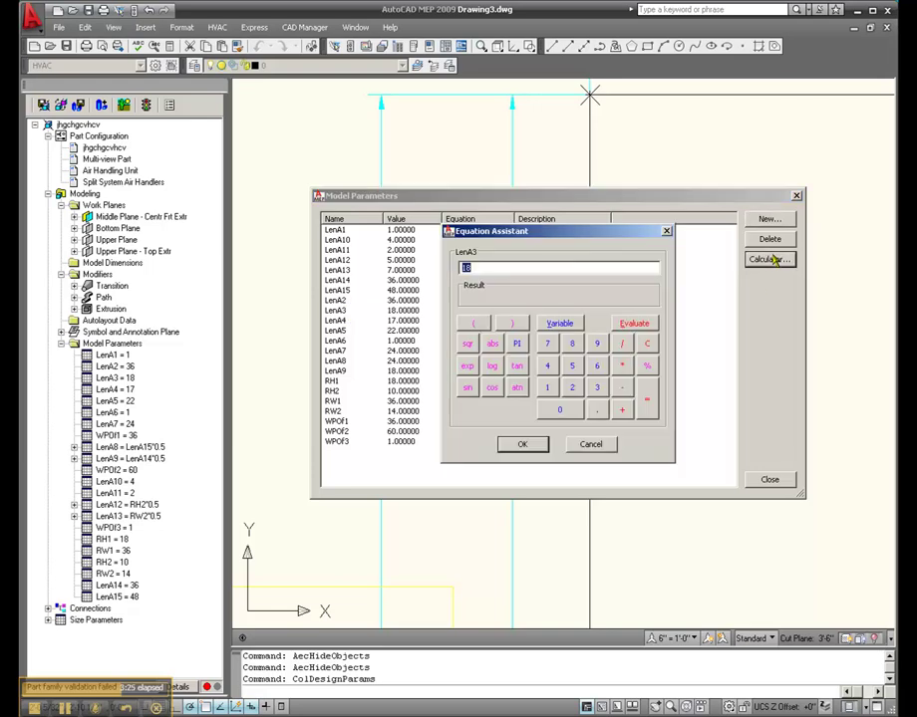
left_click(558, 324)
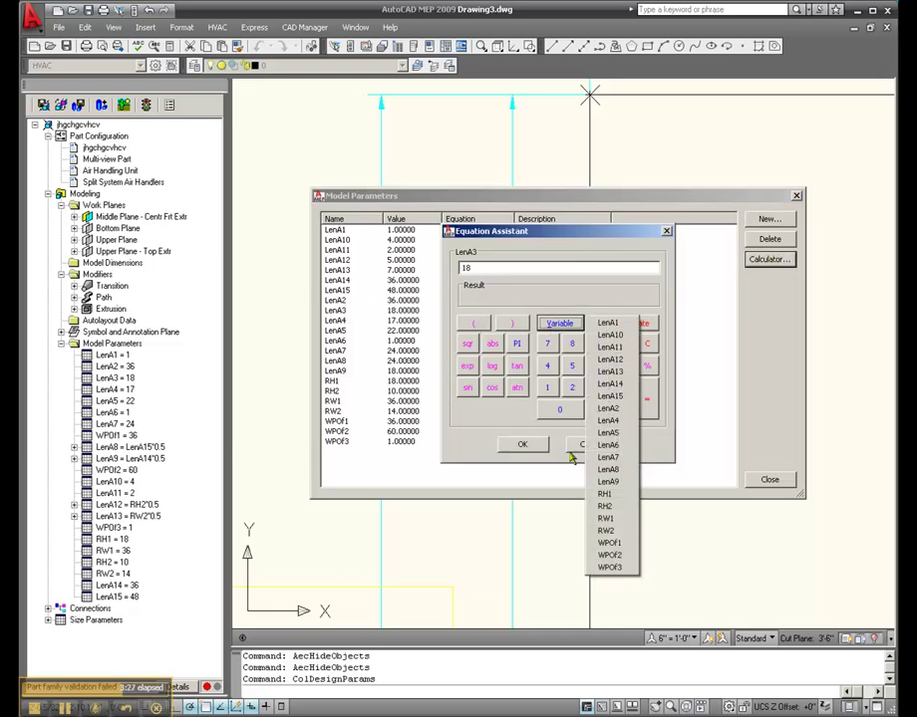
left_click(618, 493)
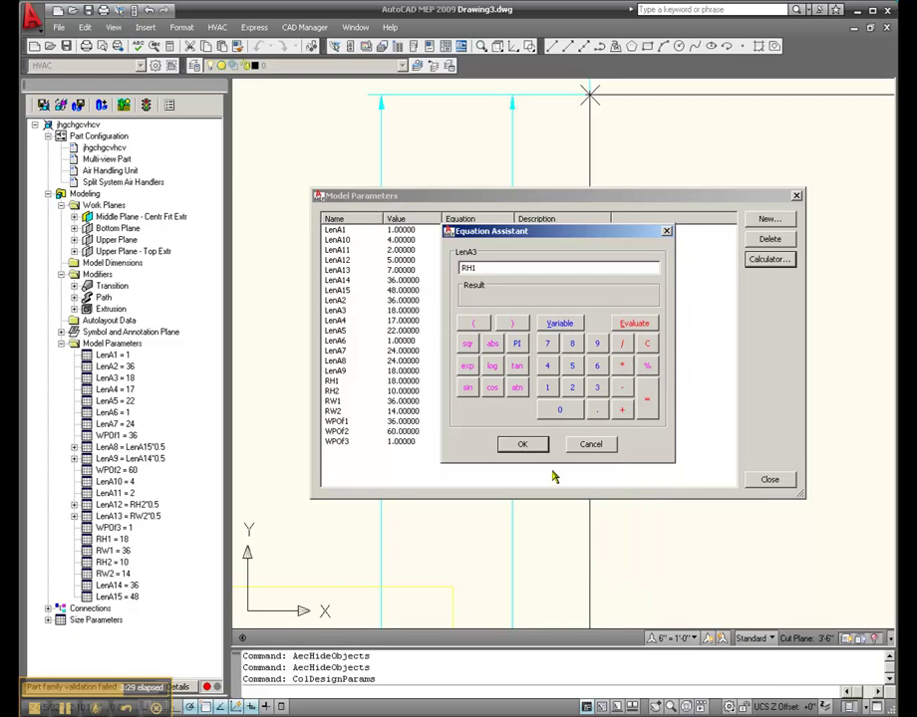
left_click(524, 444)
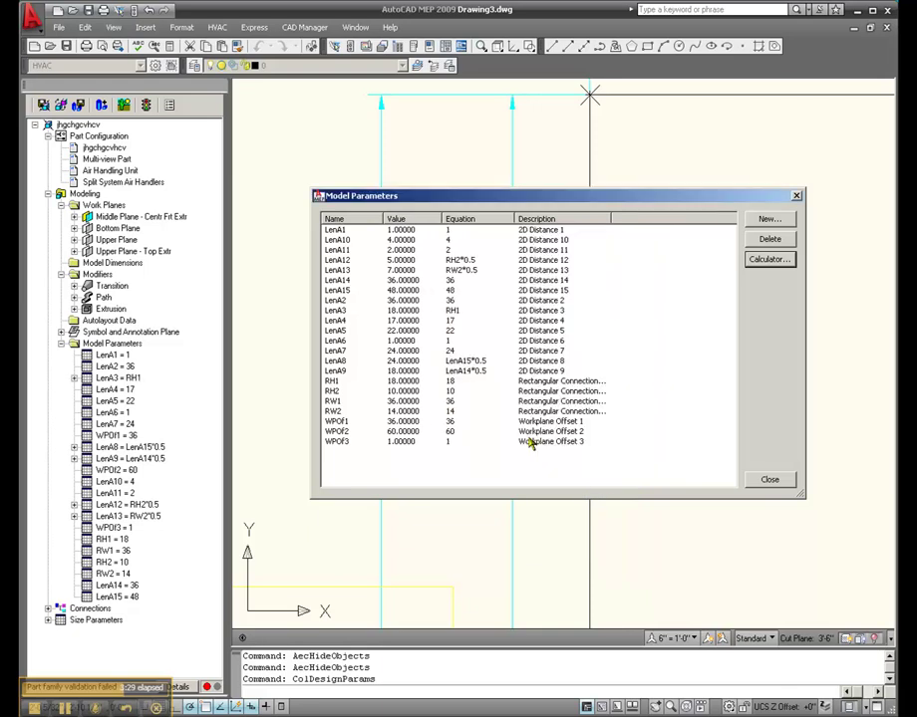
left_click(769, 480)
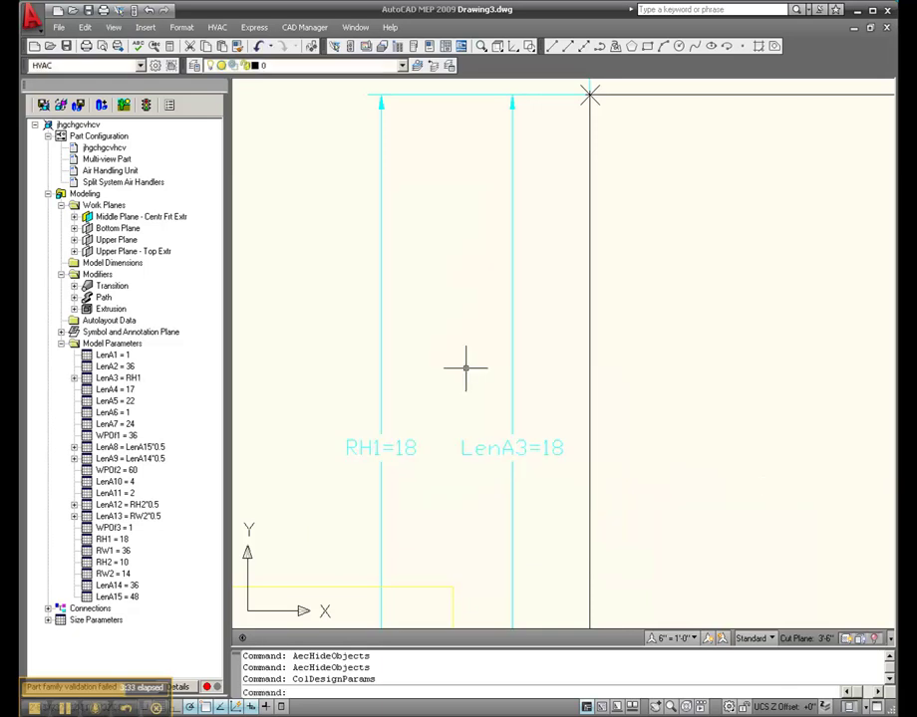
- Set the equation of model parameter LenA2 to RW1 with the equation calculator and close the model parameters
scroll(331, 385, "down", 2)
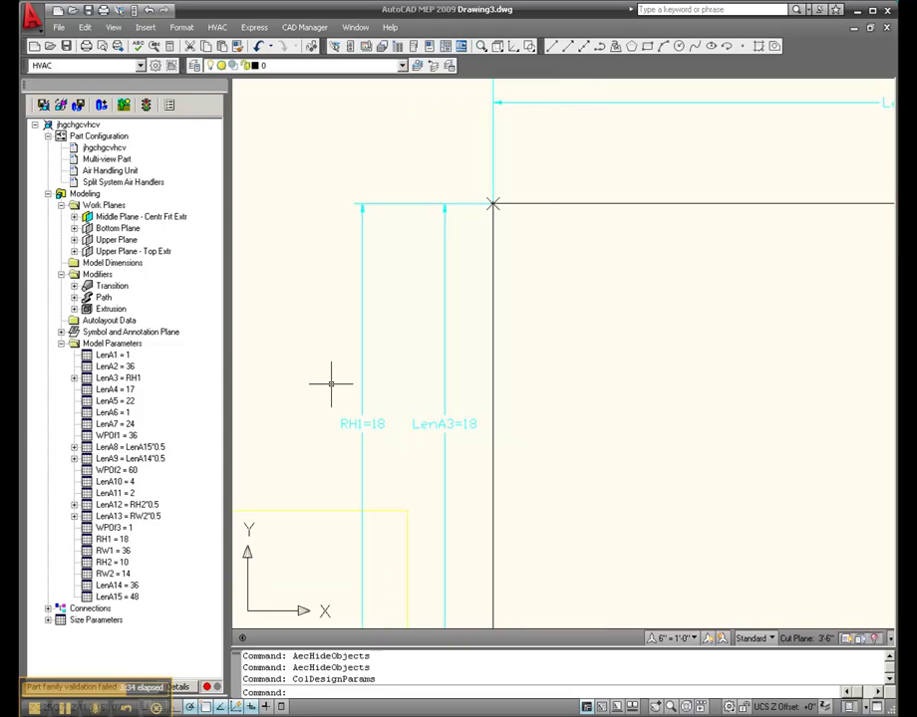
scroll(329, 382, "down", 2)
scroll(577, 227, "up", 3)
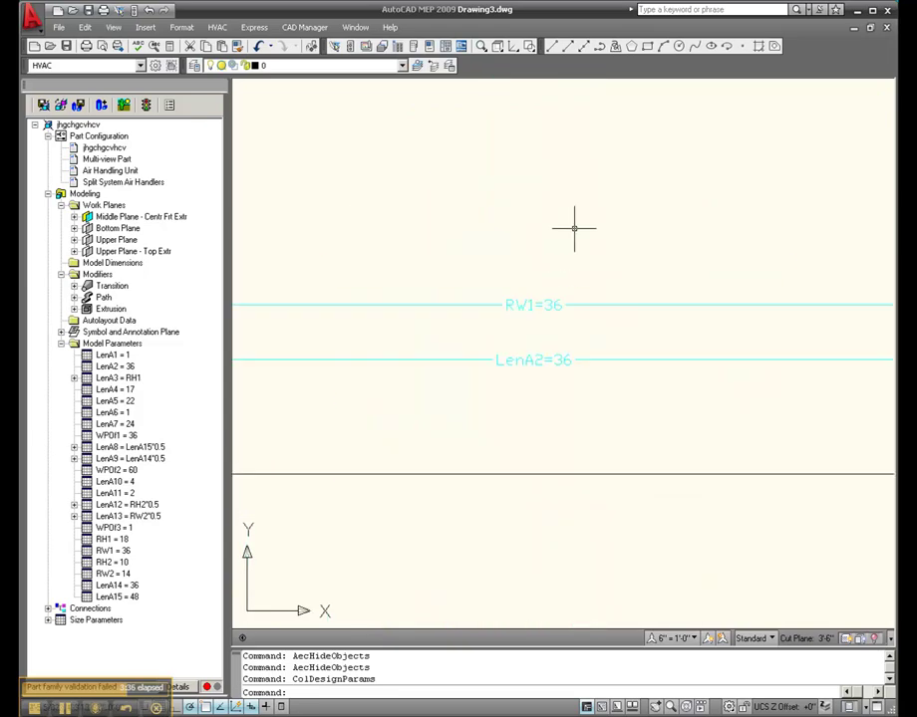
scroll(554, 289, "down", 1)
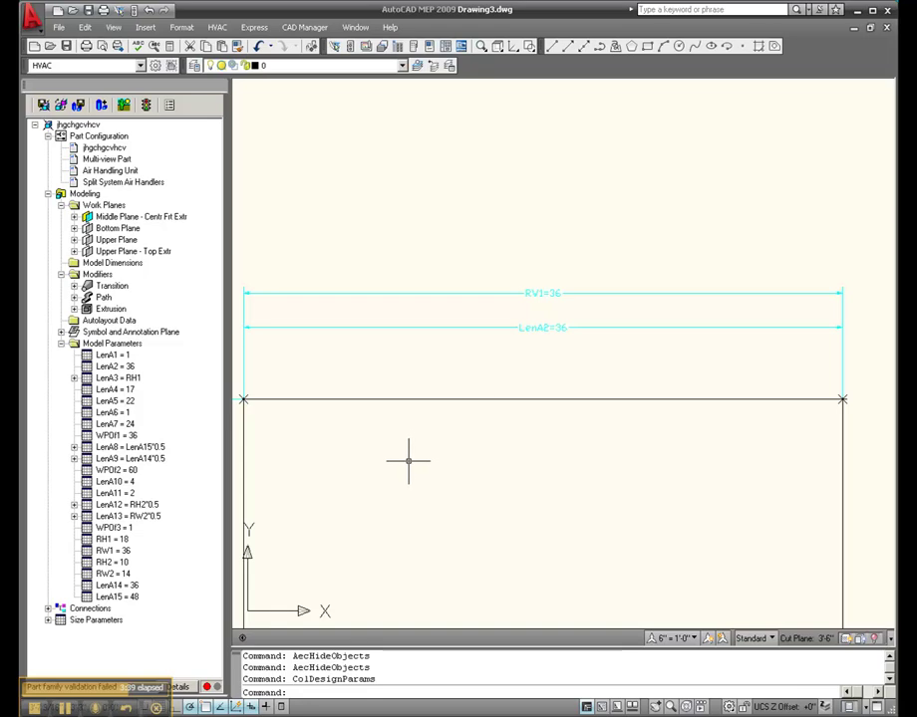
right_click(104, 424)
left_click(118, 427)
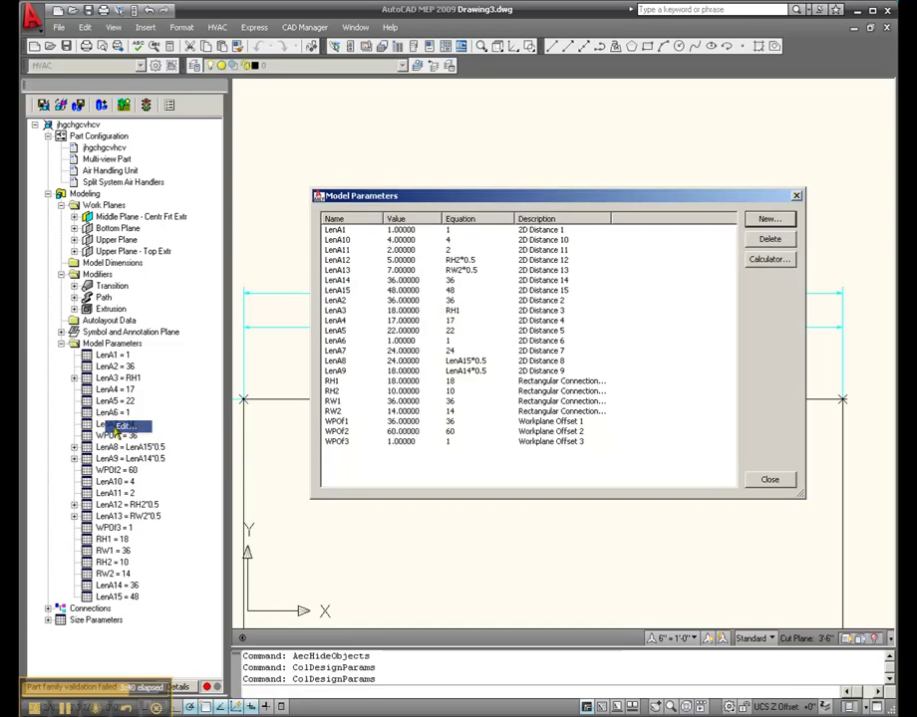
left_click(339, 301)
left_click(767, 259)
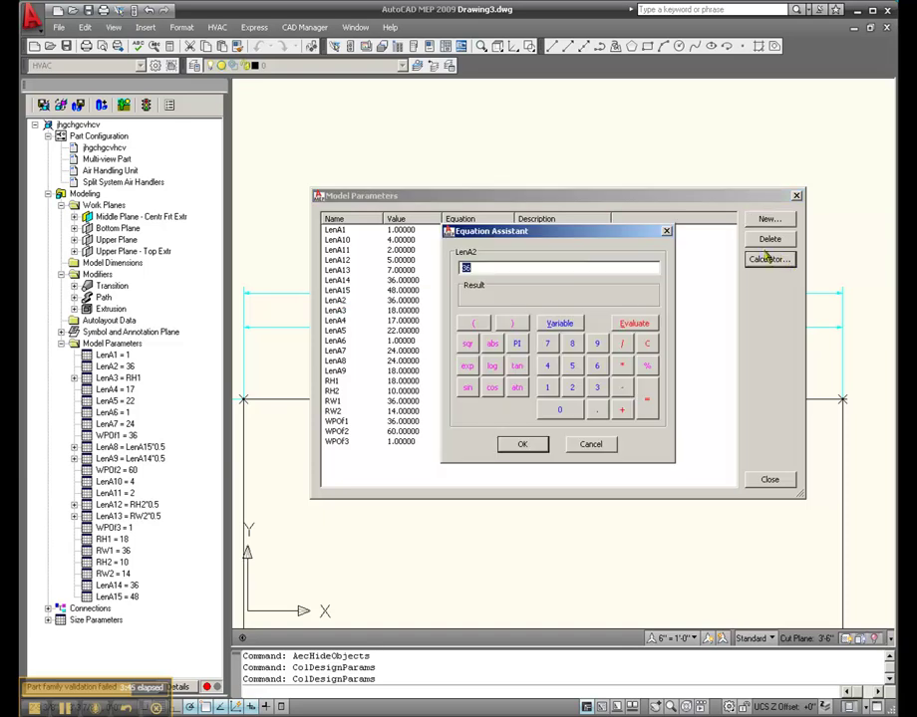
left_click(568, 323)
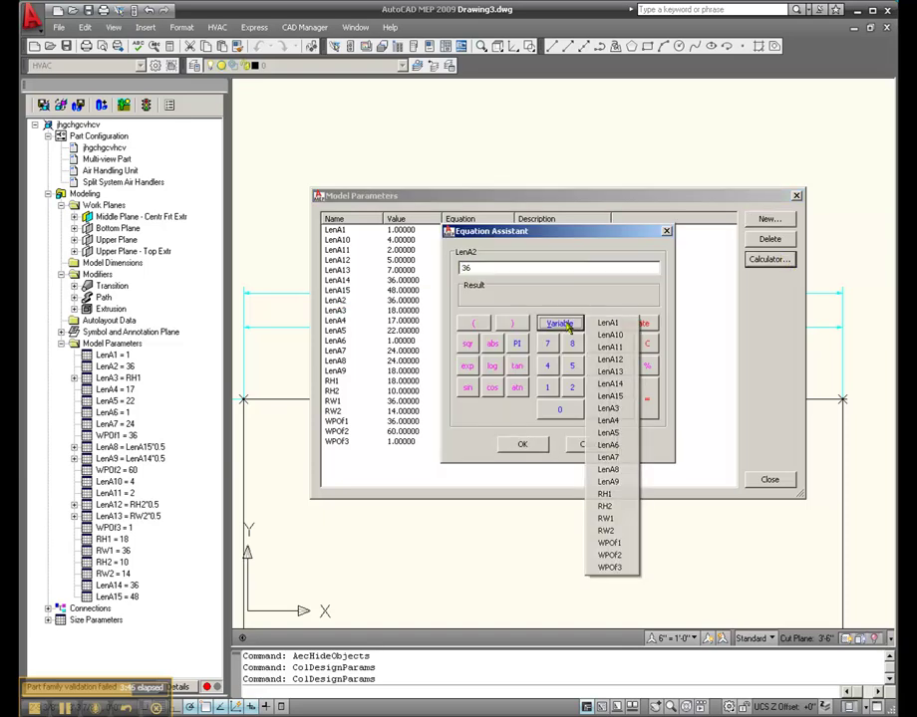
left_click(616, 519)
left_click(523, 444)
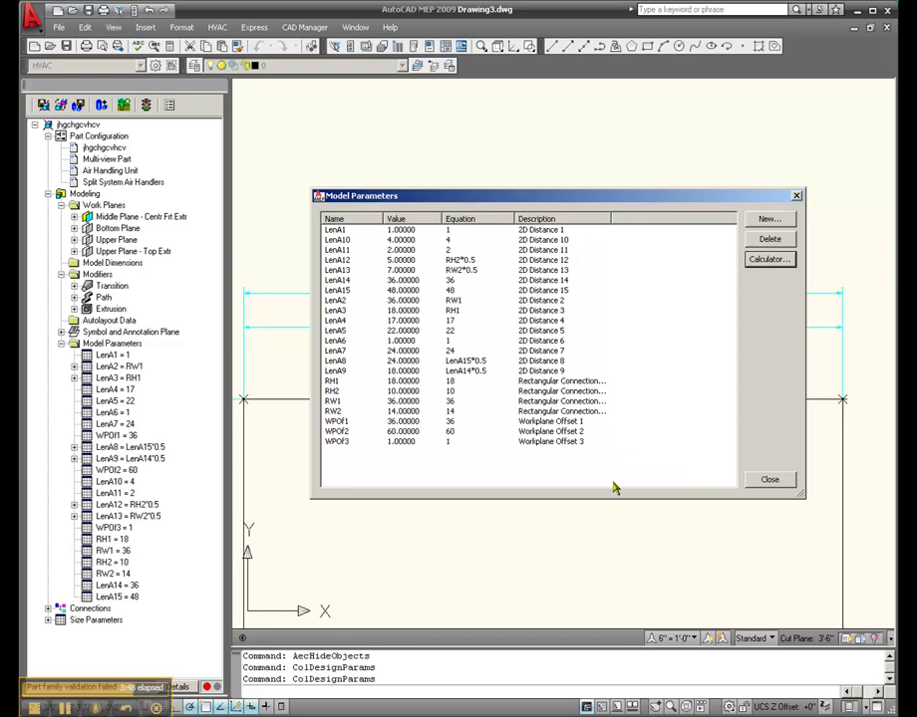
left_click(768, 481)
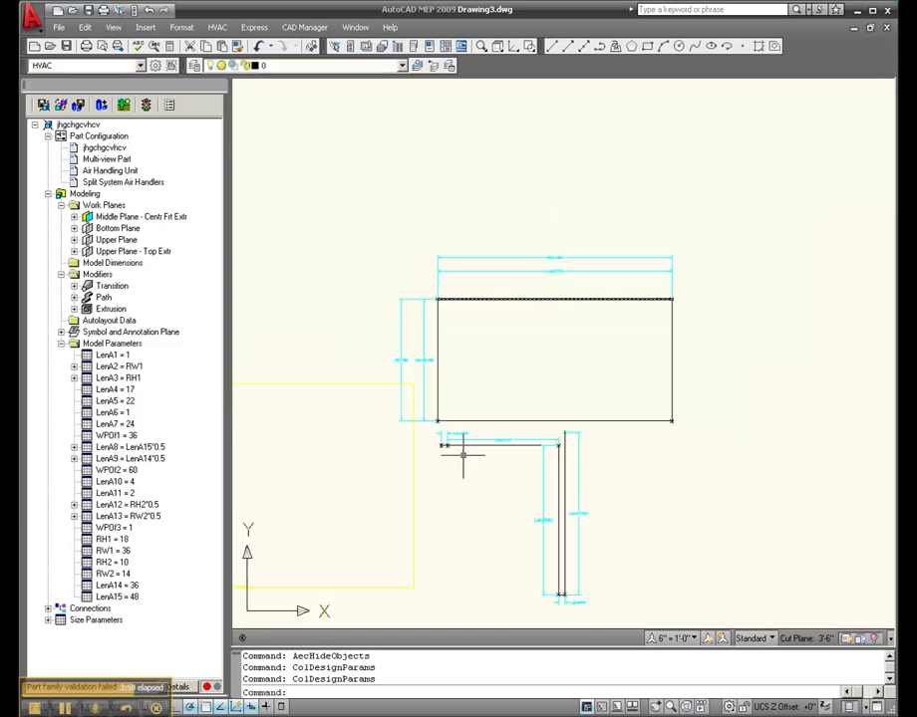
- Examine the LenA1, LenA4, LenA5, LenA6 and LenA7 dimensions that position the geometry below the rectangular connector profile
scroll(420, 455, "up", 3)
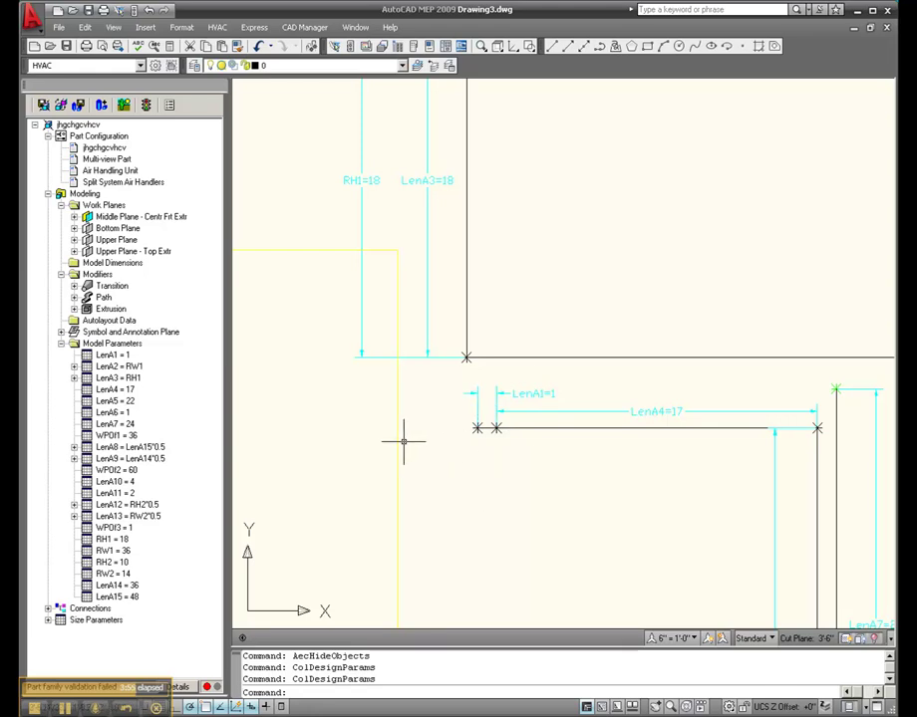
scroll(339, 426, "down", 2)
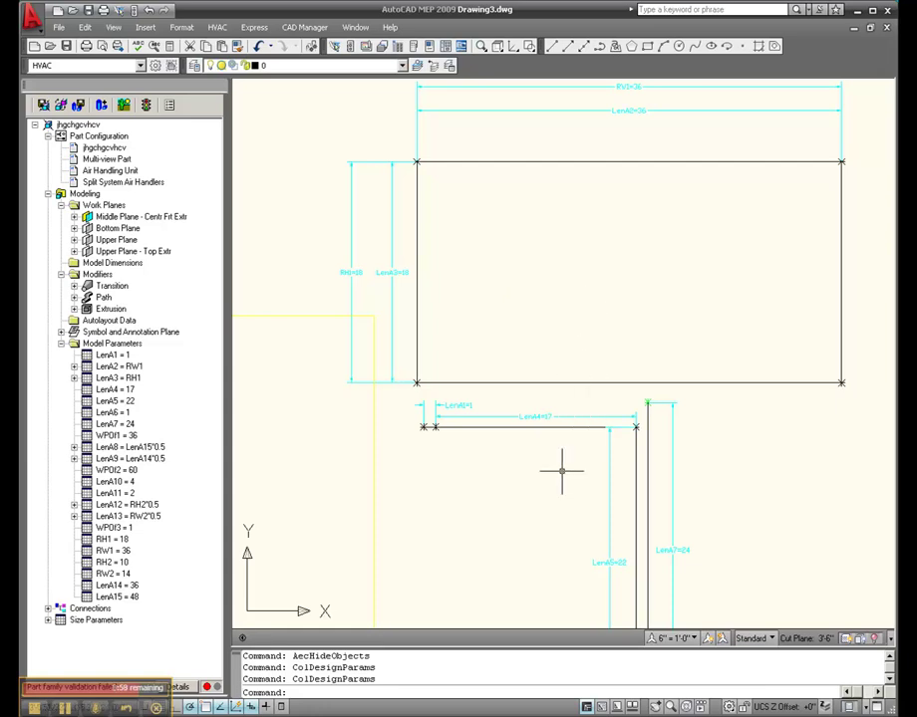
scroll(561, 470, "up", 1)
scroll(491, 324, "down", 3)
scroll(513, 523, "up", 3)
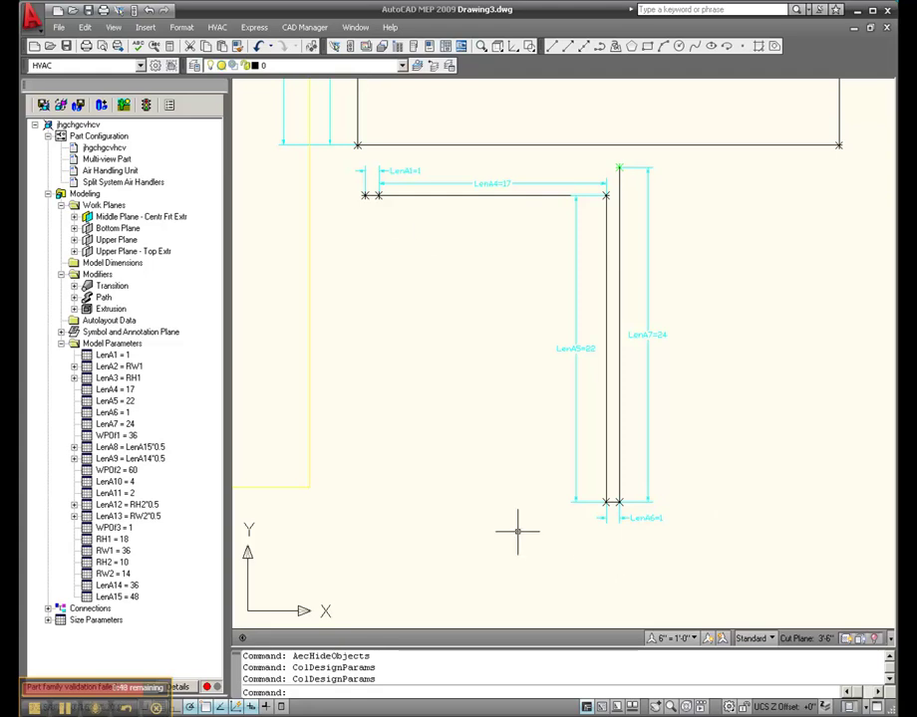
scroll(504, 454, "down", 2)
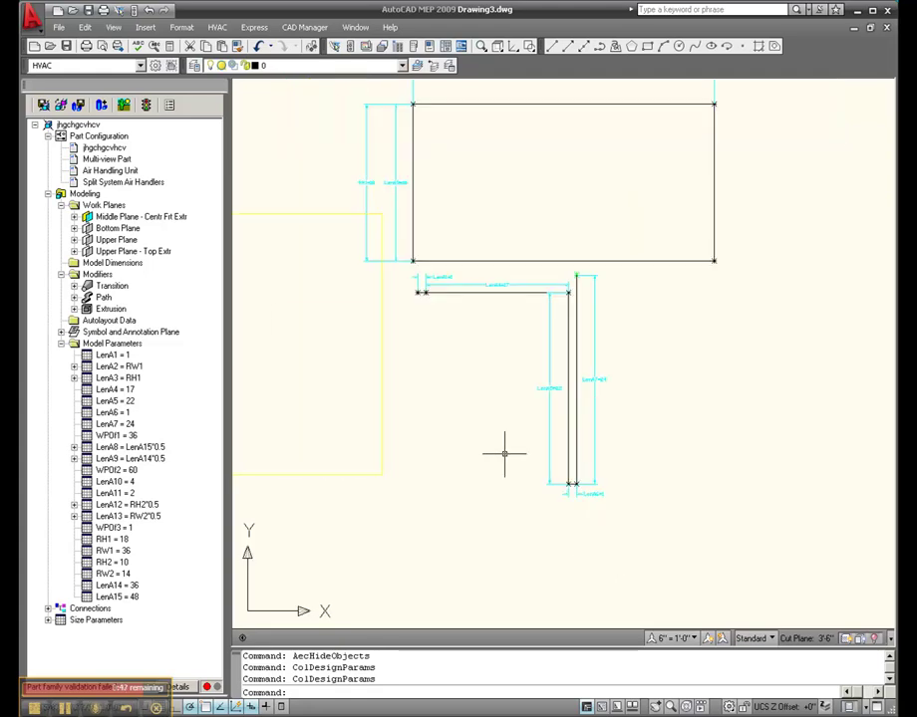
scroll(504, 454, "down", 2)
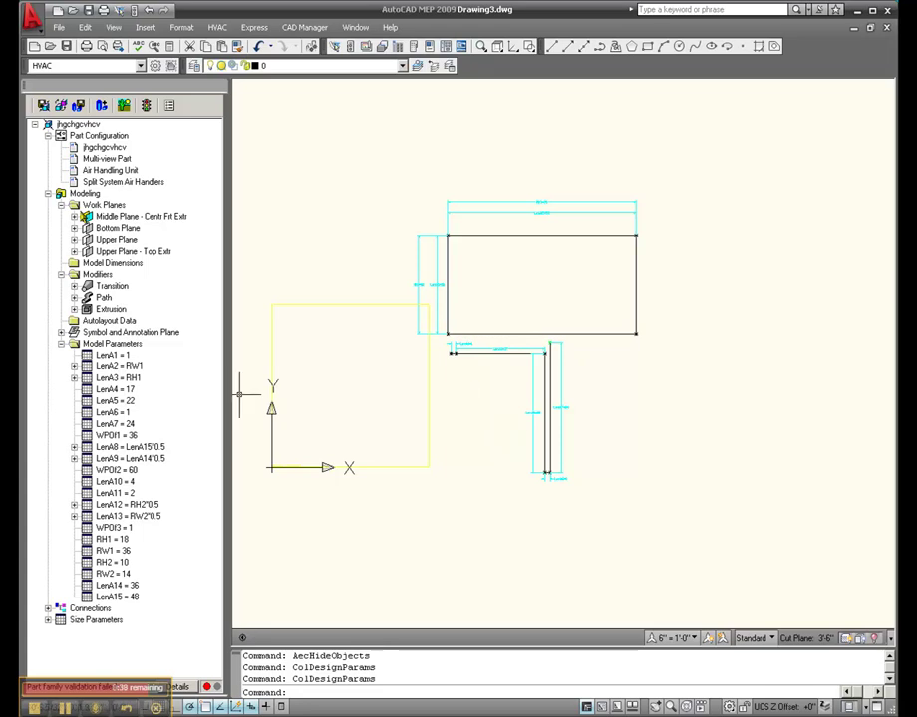
- Make the LenA14 and LenA15 dimensions and the Rectangular Profile of Bottom Plane visible
left_click(74, 228)
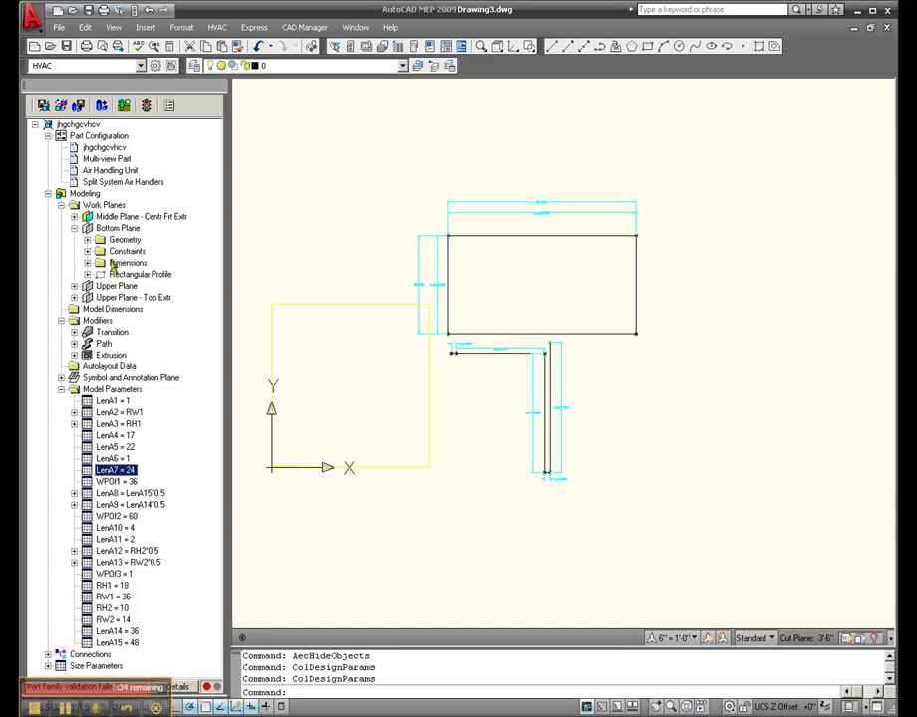
left_click(128, 263)
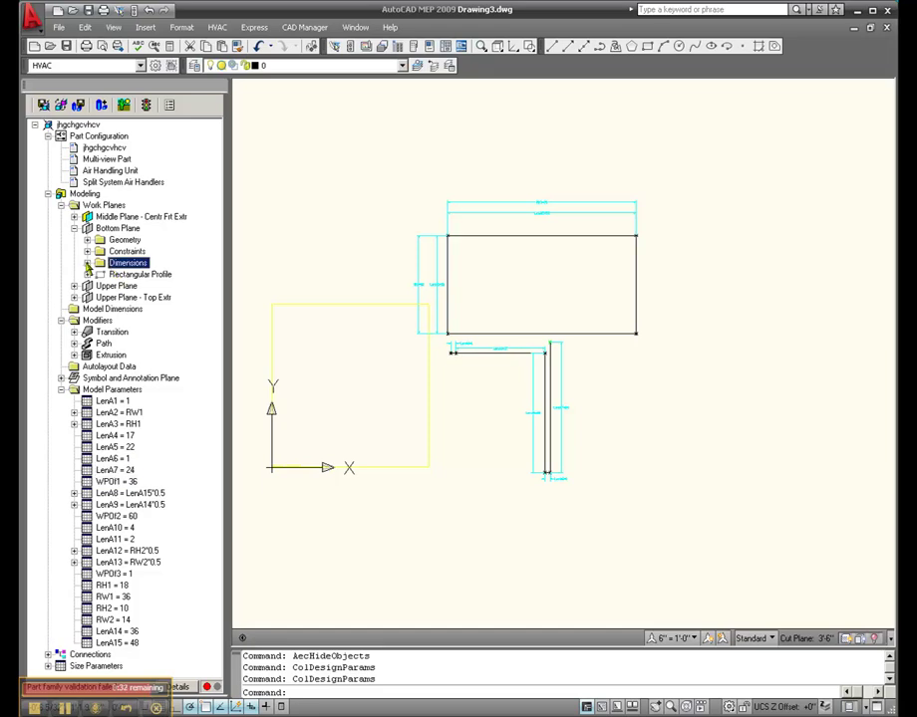
left_click(87, 263)
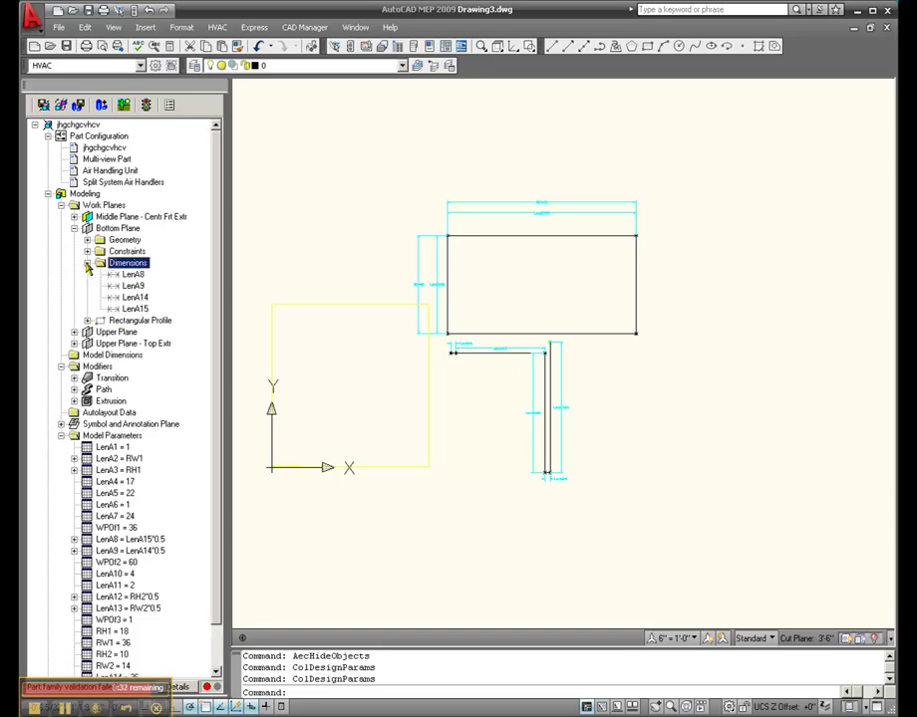
right_click(140, 299)
left_click(157, 301)
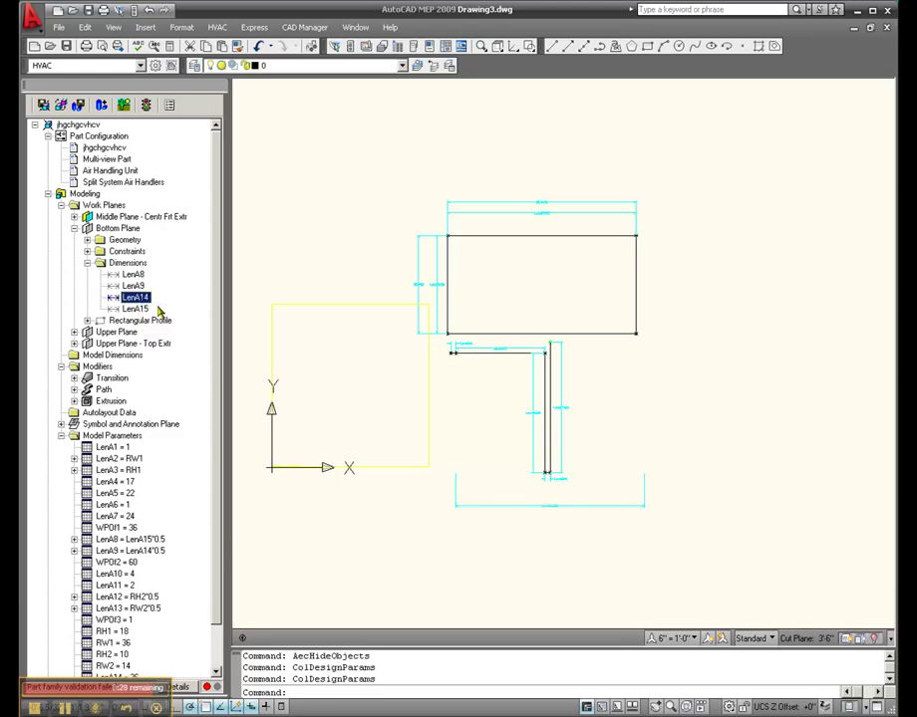
right_click(145, 309)
left_click(163, 316)
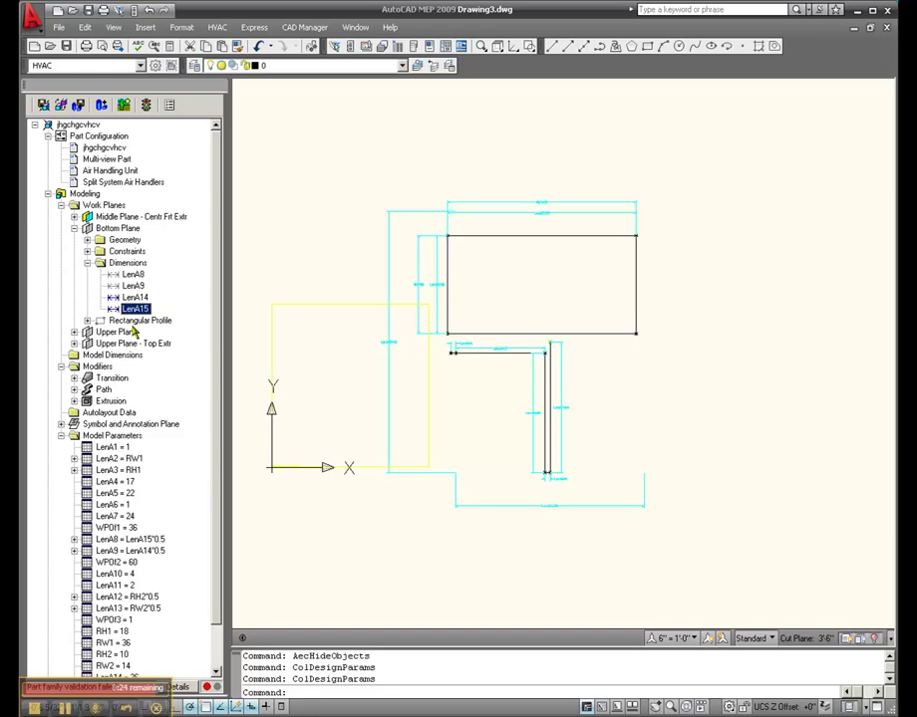
right_click(129, 321)
left_click(148, 327)
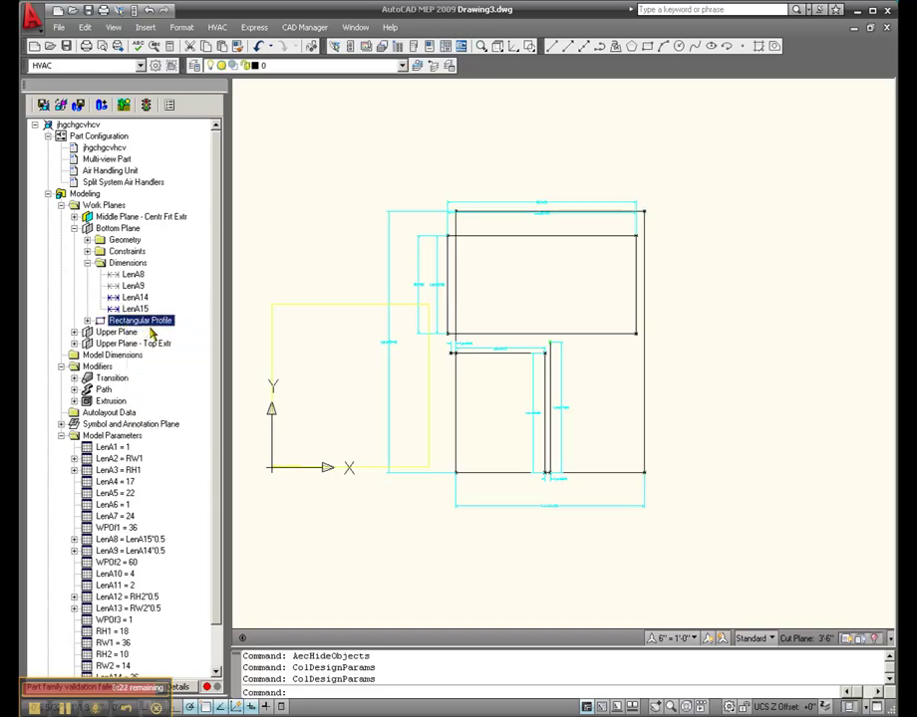
- Compare the position dimensions LenA1, LenA4, LenA5, LenA6 and LenA7 with the base profile's LenA14 and LenA15
scroll(558, 505, "up", 3)
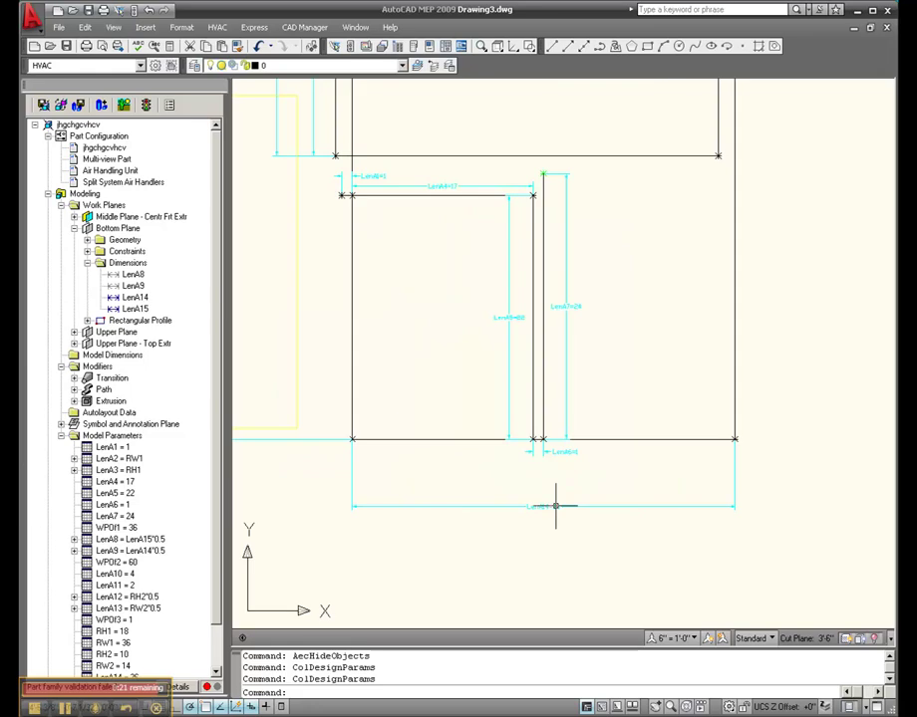
scroll(498, 478, "up", 2)
scroll(516, 471, "up", 2)
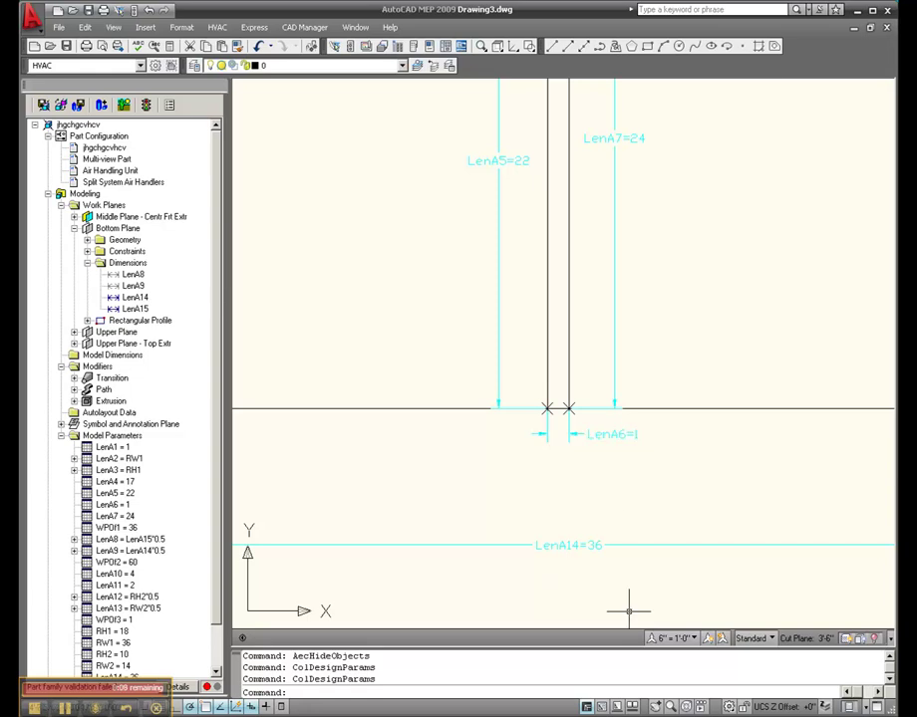
scroll(624, 604, "down", 1)
scroll(624, 604, "down", 1)
scroll(518, 319, "up", 4)
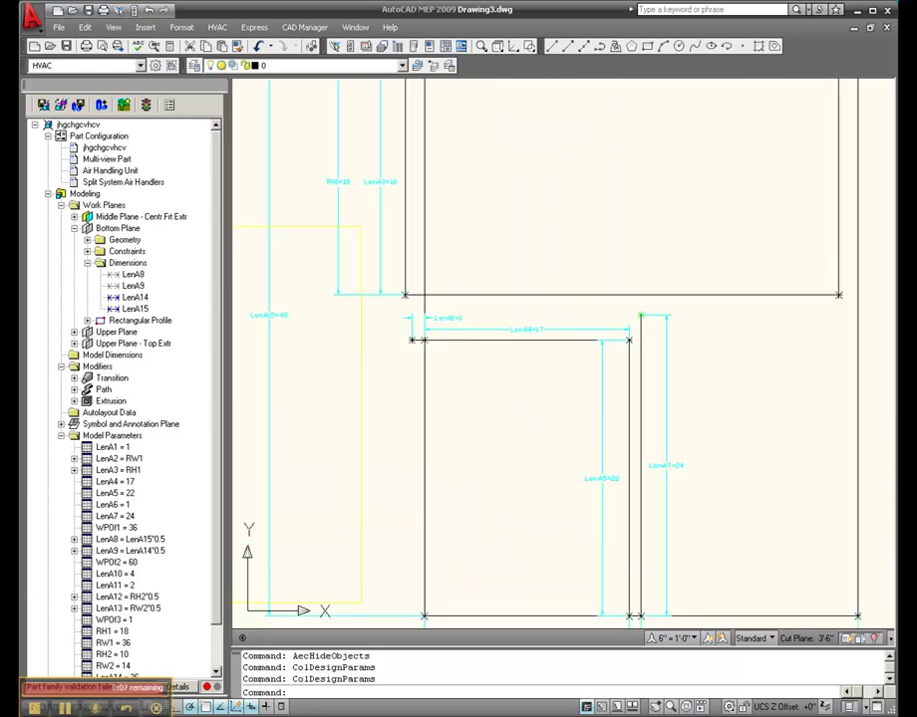
scroll(462, 221, "down", 3)
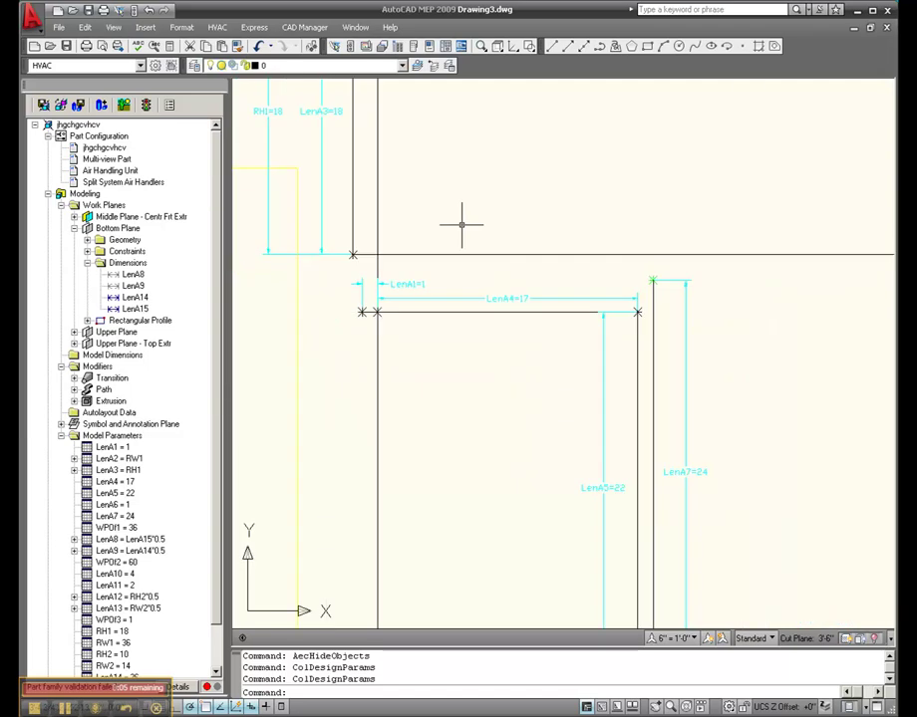
scroll(553, 529, "up", 2)
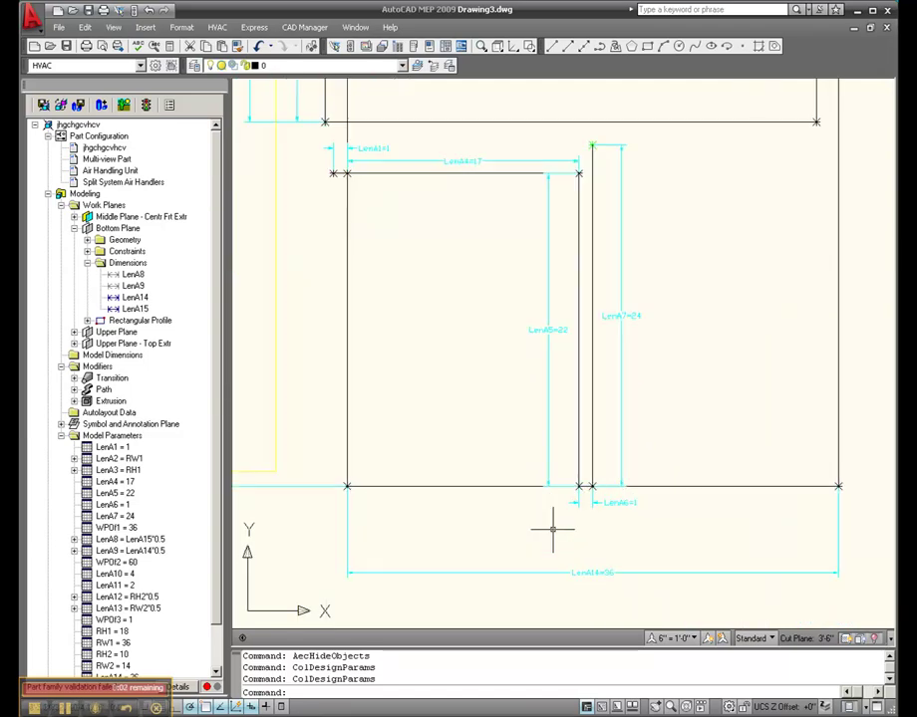